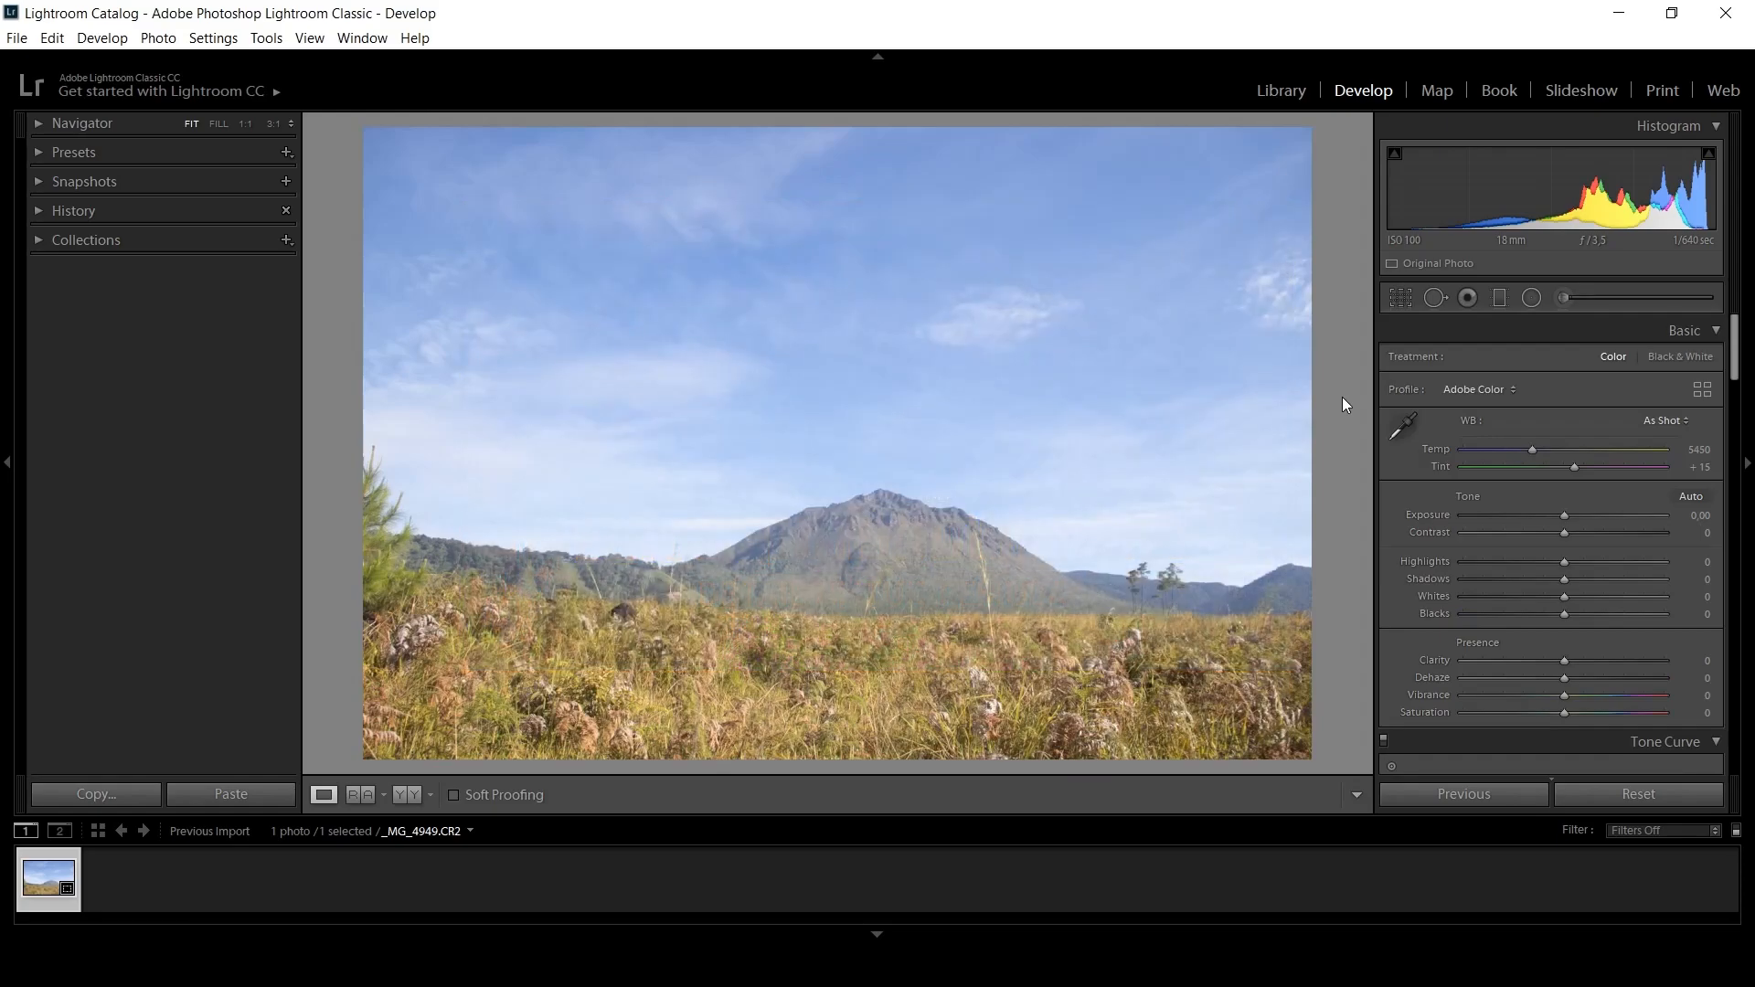
Turn on Remove Chromatic Aberration, check the mountain ridge up close, and enable profile corrections for the lens.
drag(1734, 366, 1720, 631)
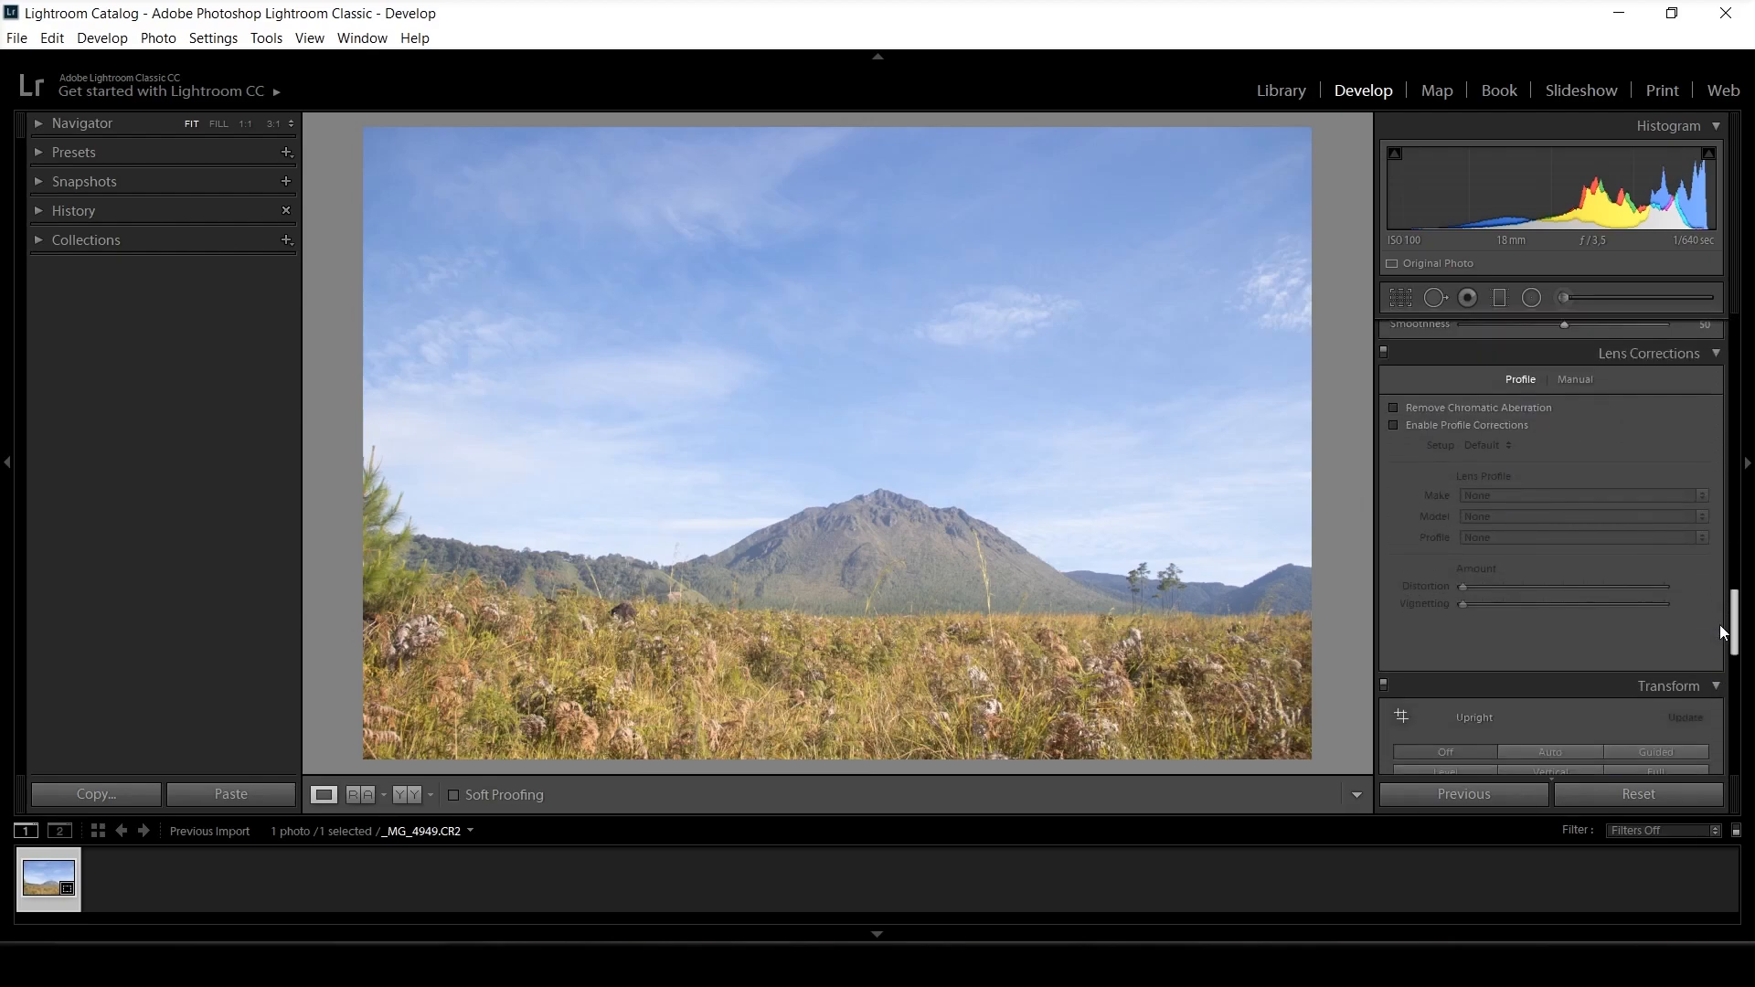
click(1393, 421)
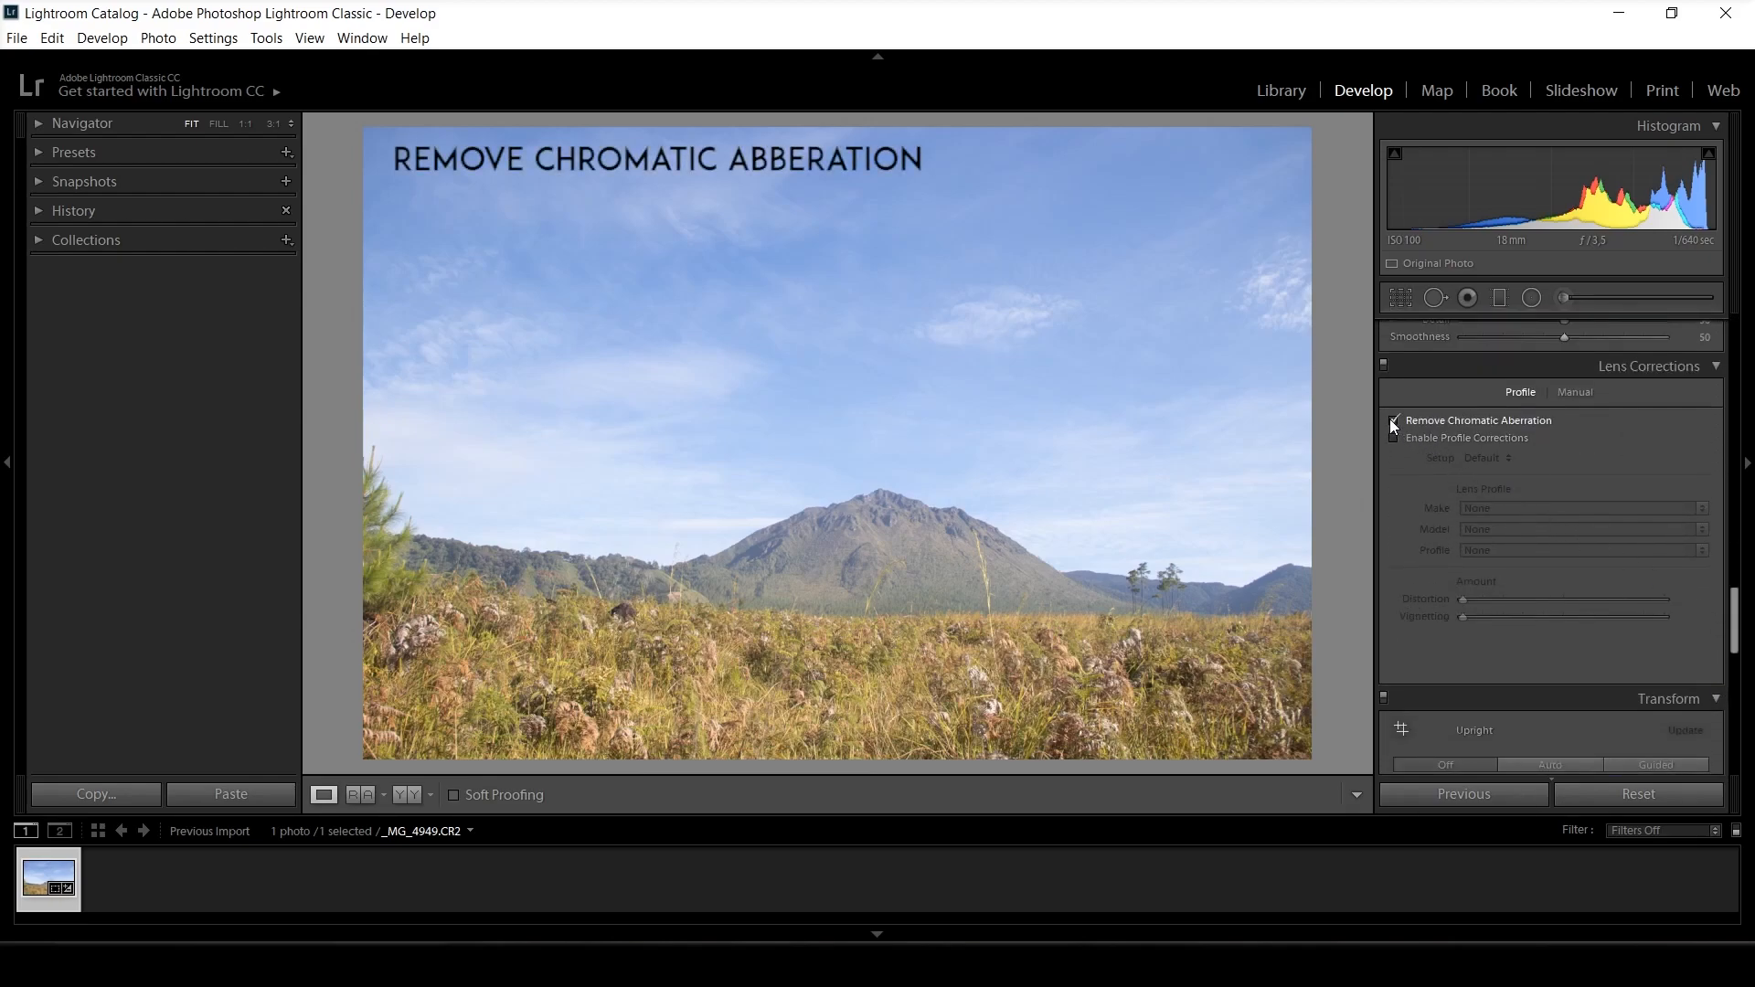
click(974, 513)
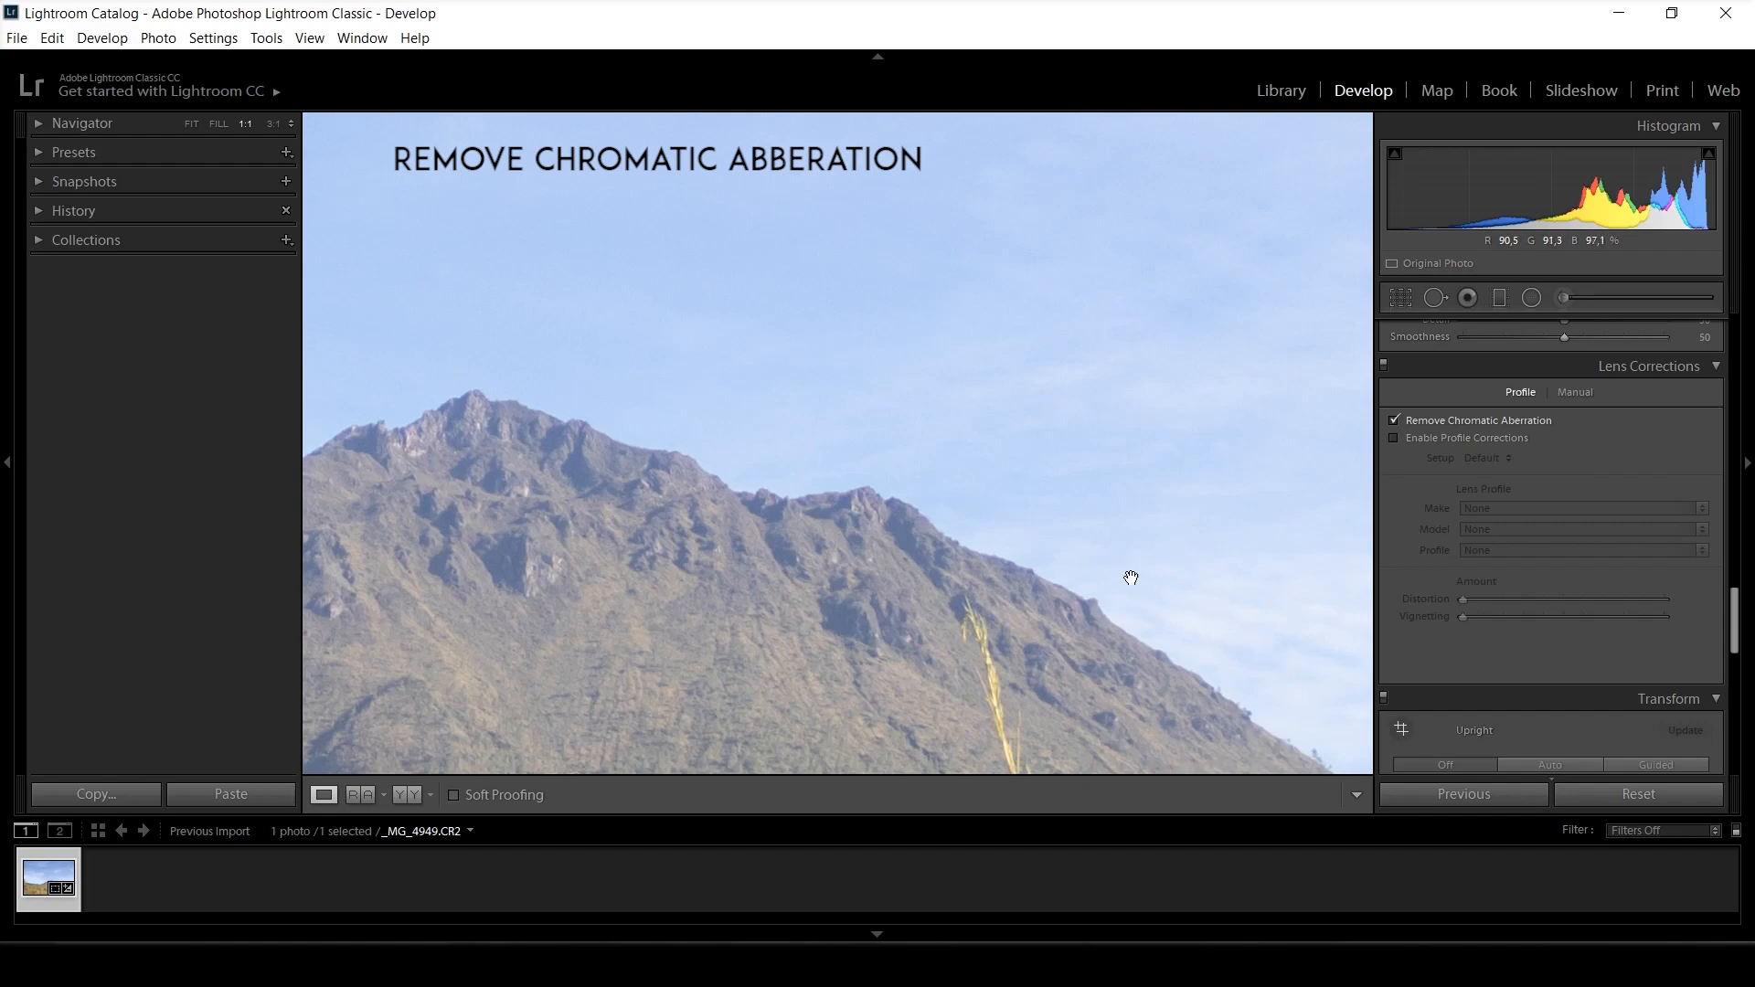
click(960, 501)
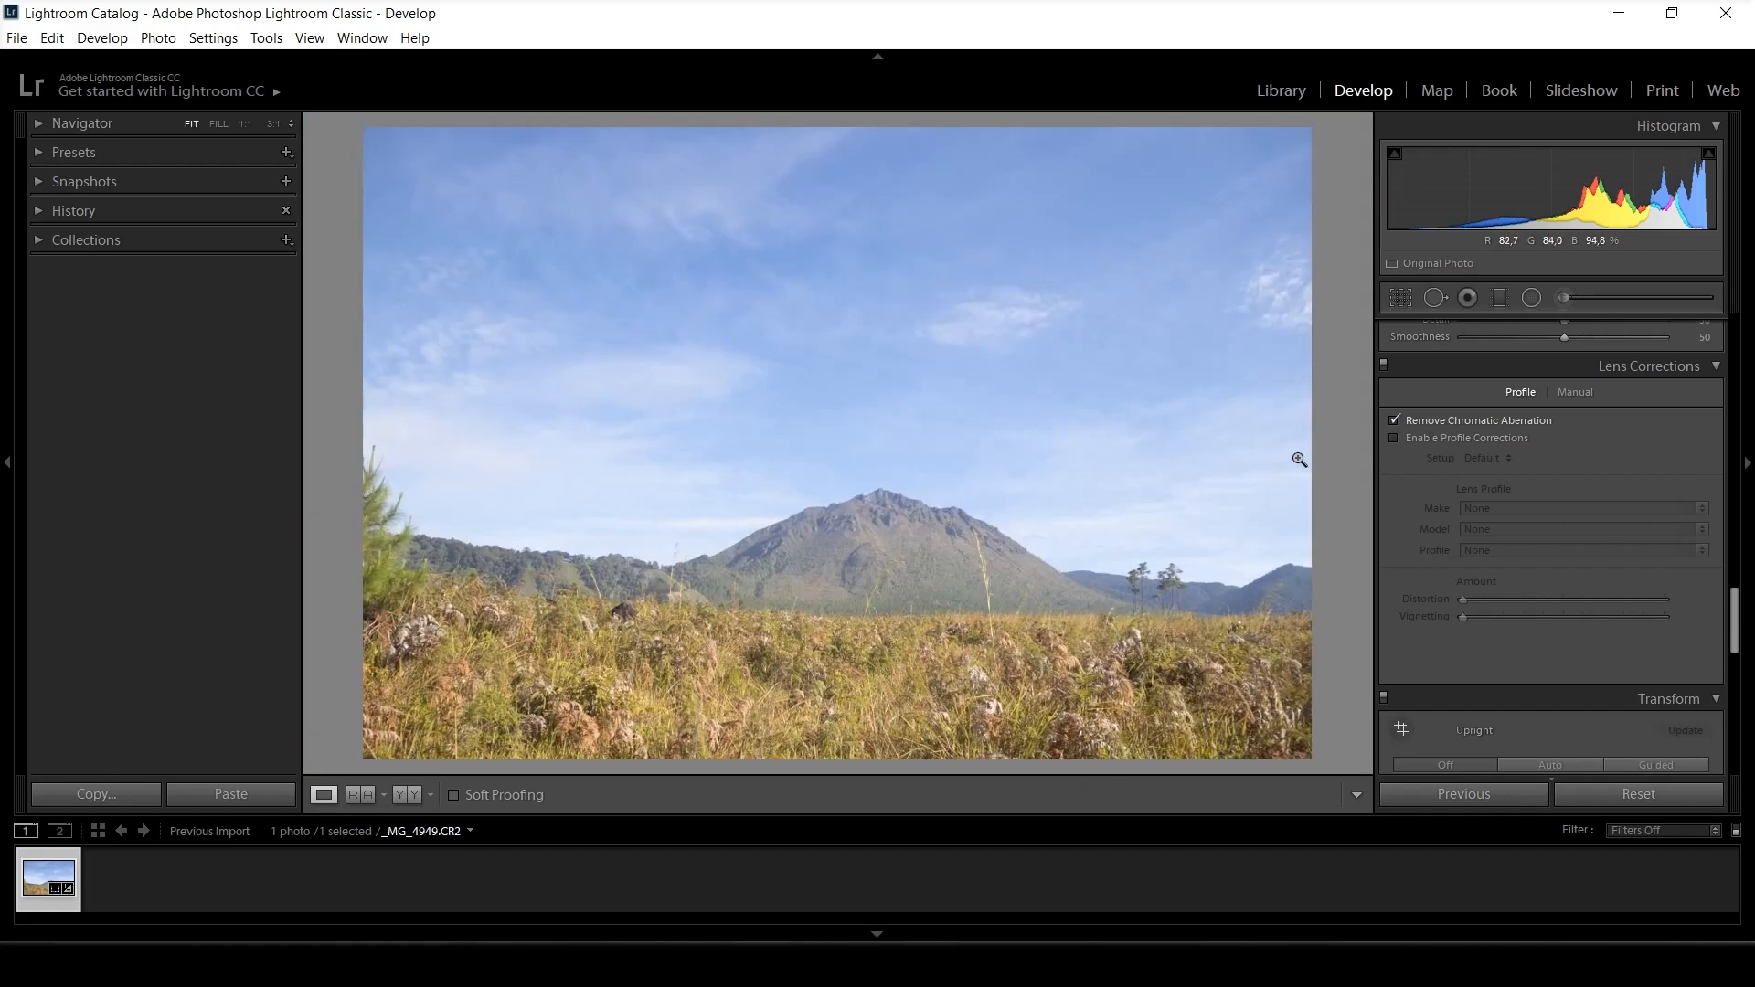
click(1393, 438)
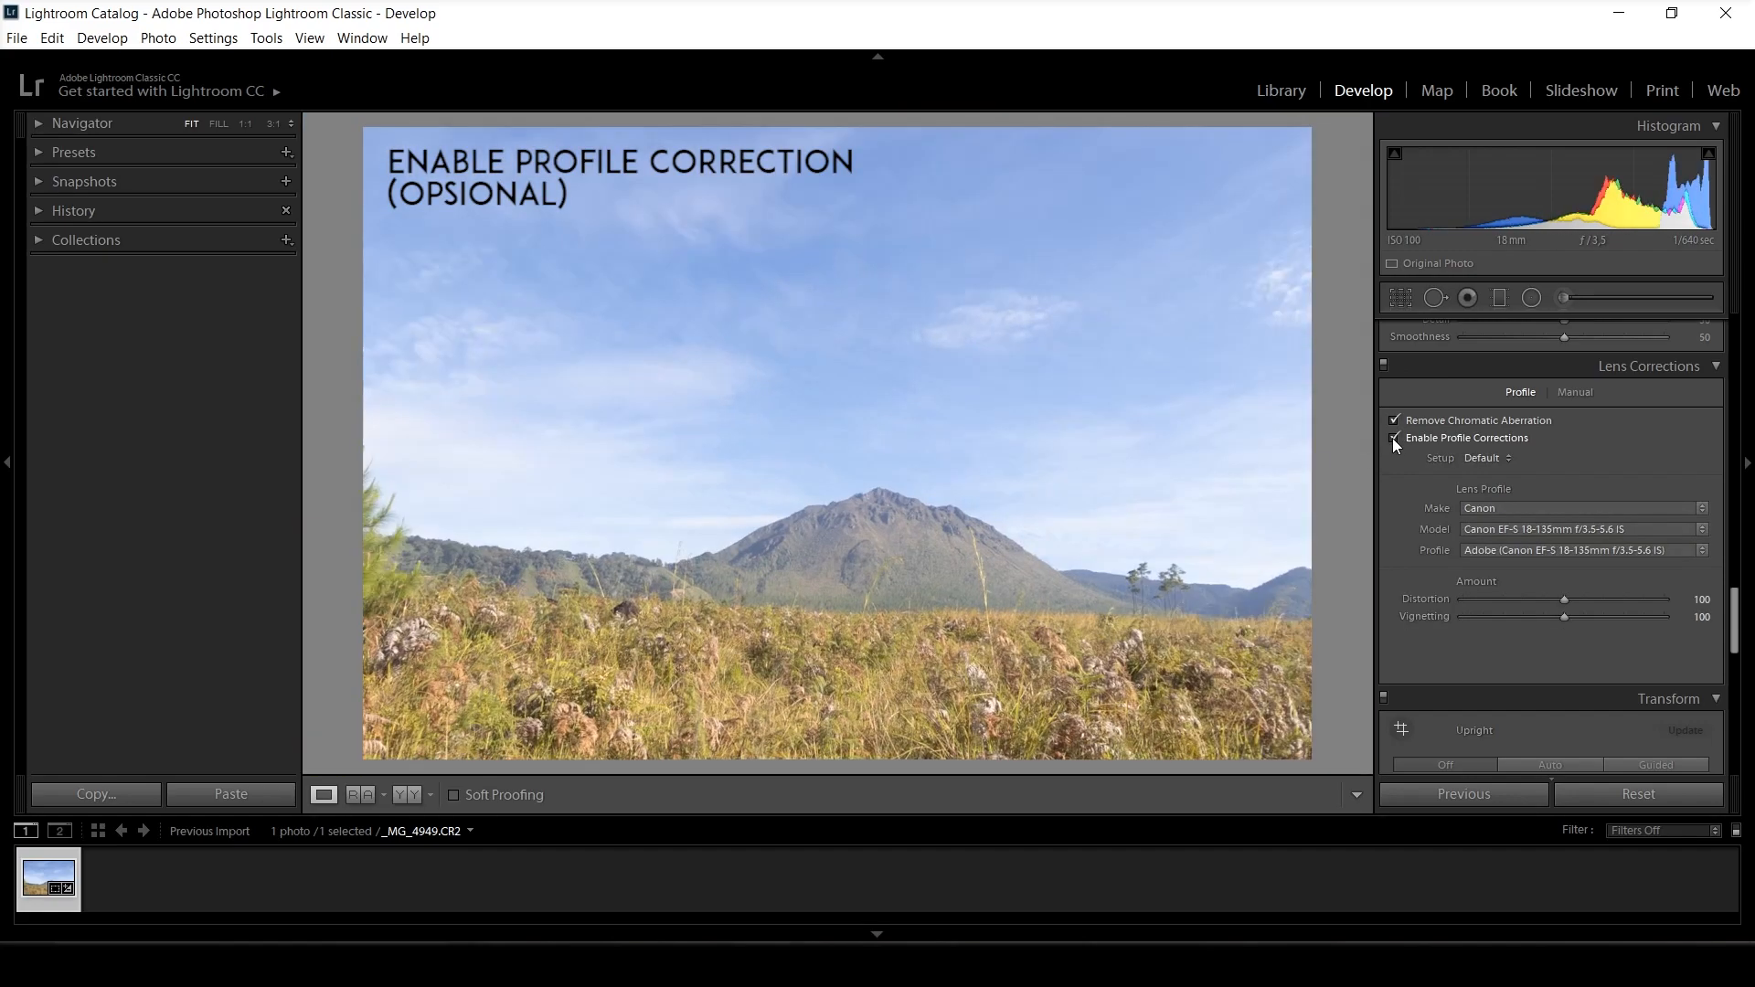
Change the photo's color profile to Adobe Landscape.
drag(1735, 621, 1724, 320)
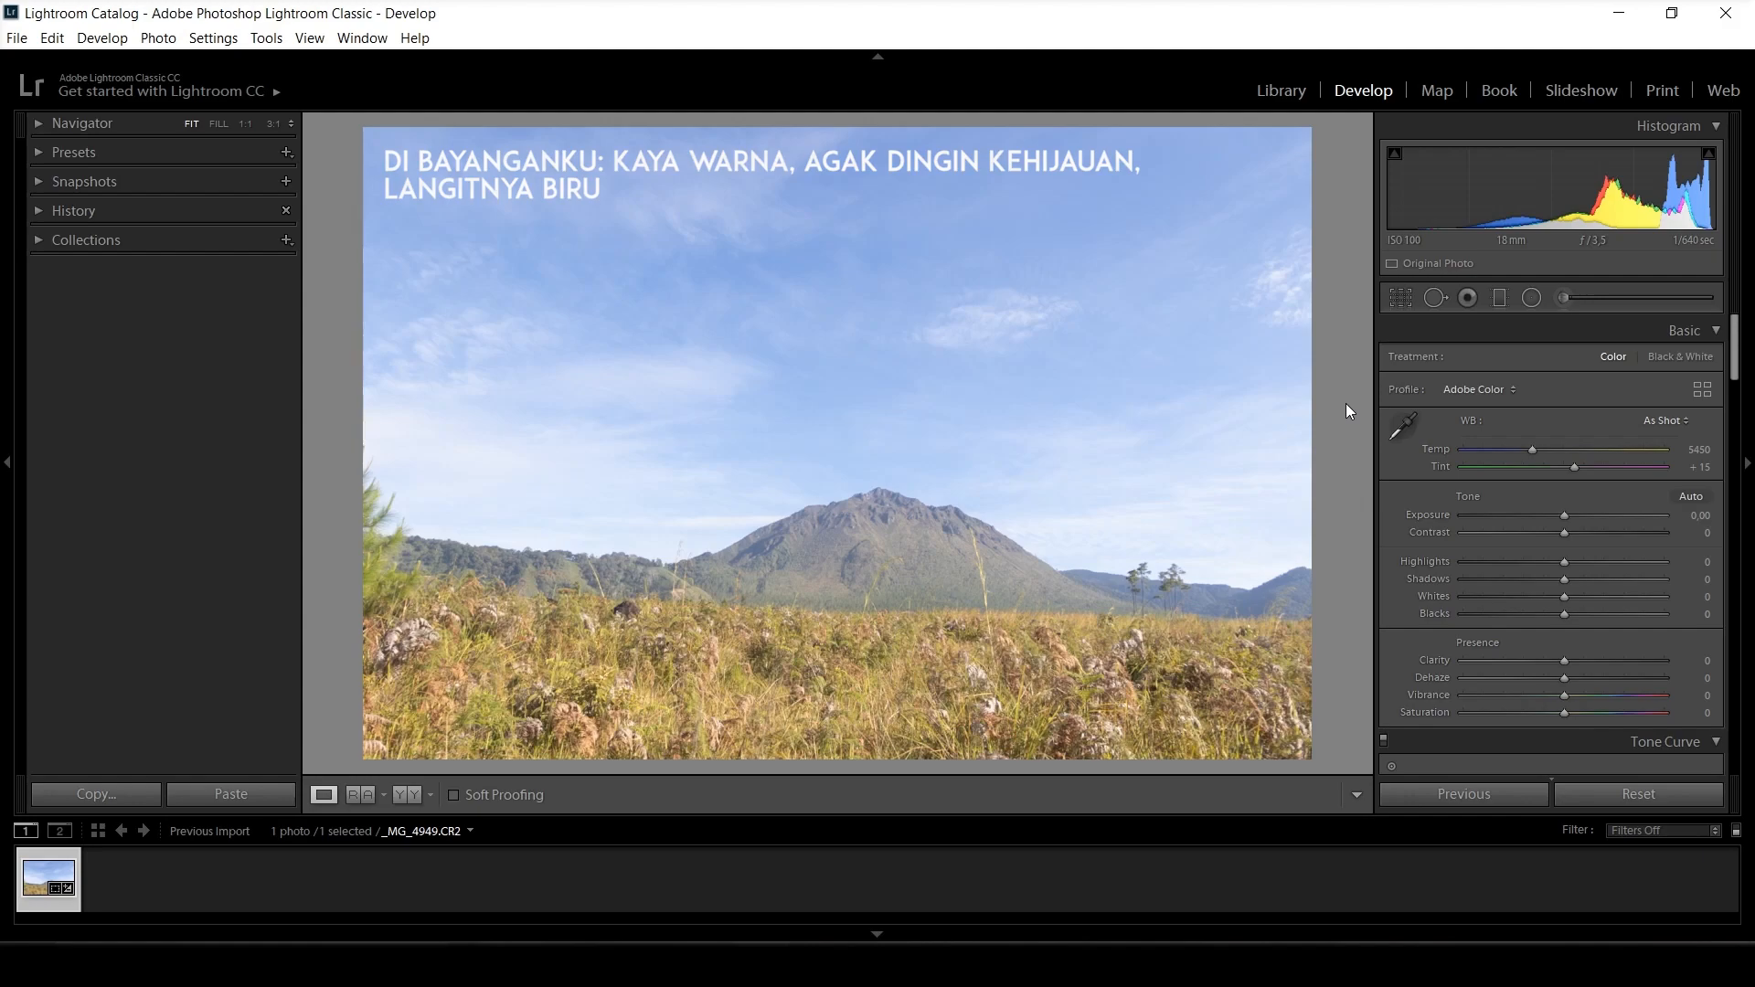
click(1482, 389)
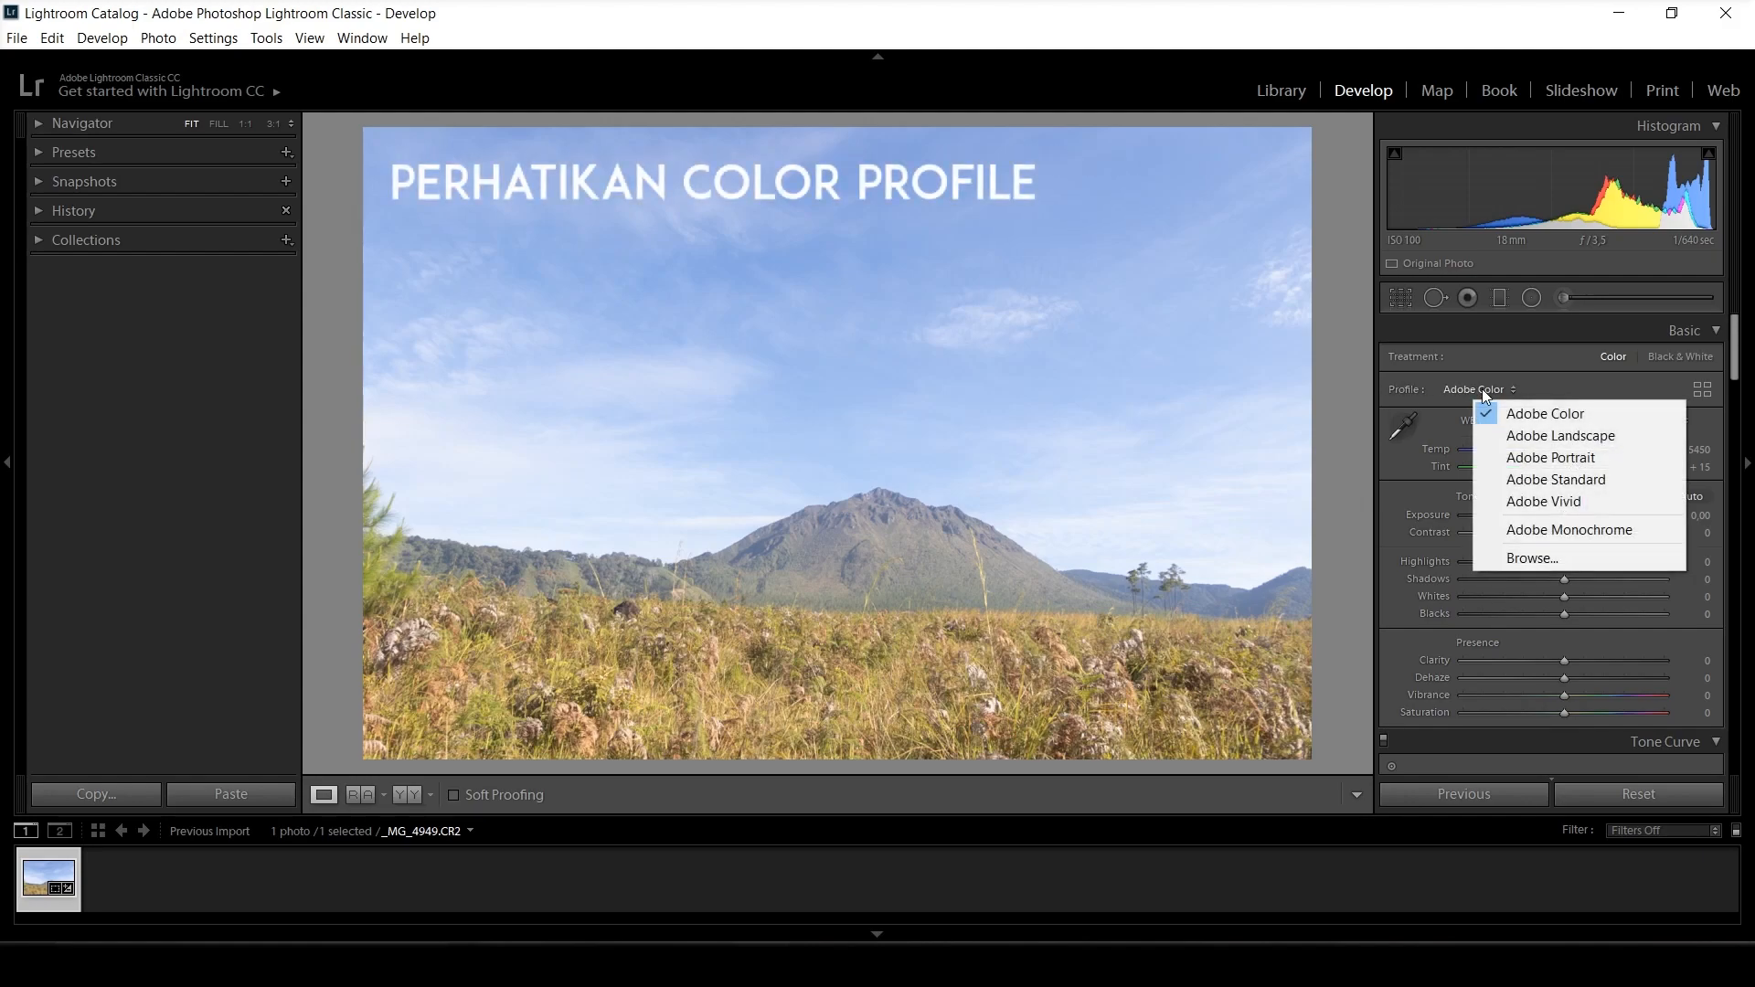
click(1532, 437)
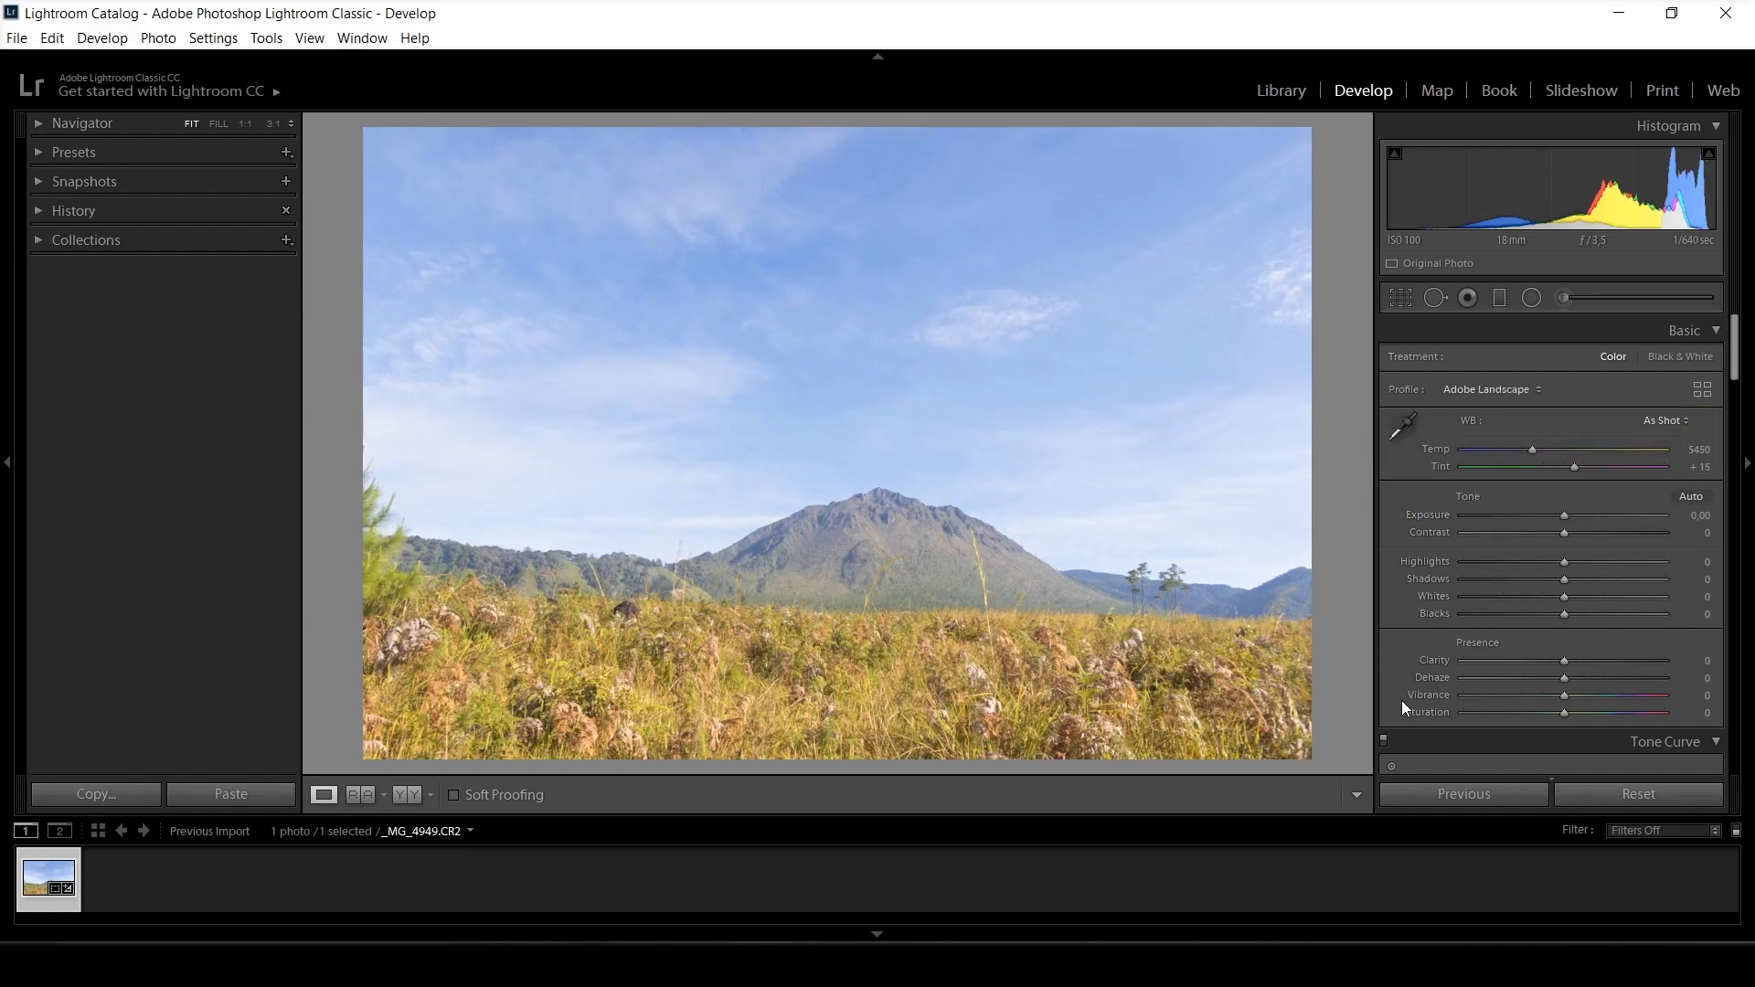
Raise Vibrance and Saturation to +100 to judge the colors, and set the white balance temperature to 5937.
drag(1566, 694, 1711, 699)
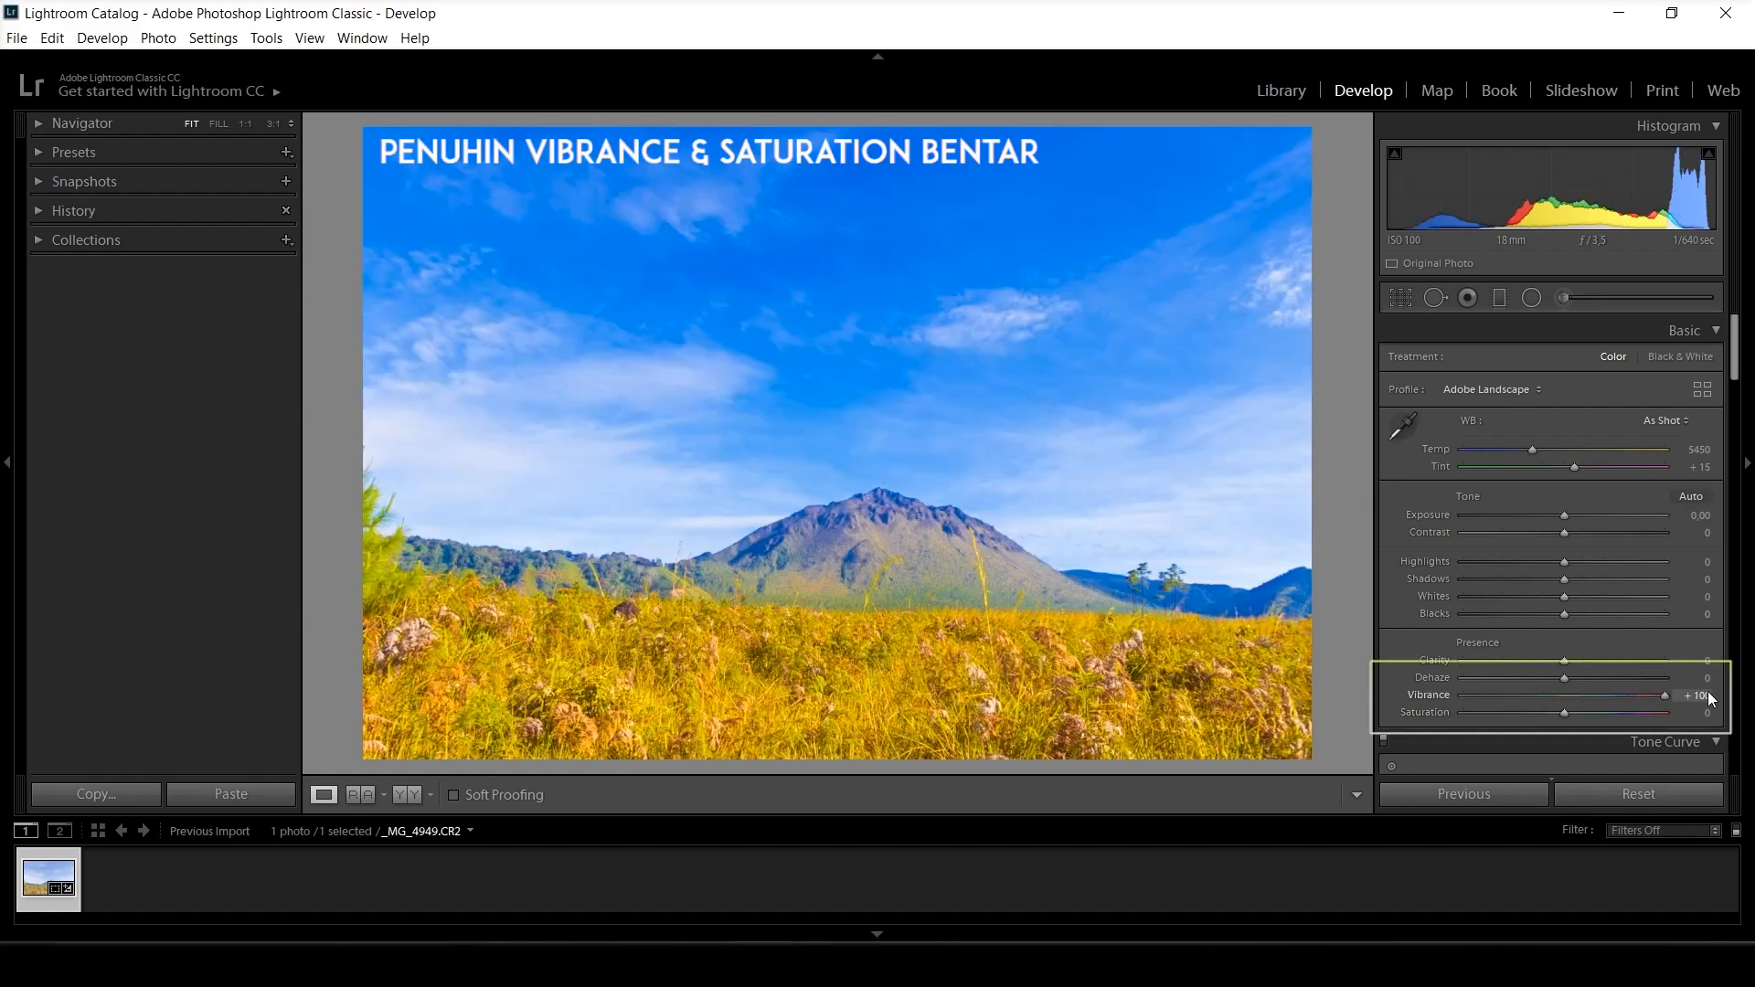
drag(1564, 714, 1725, 719)
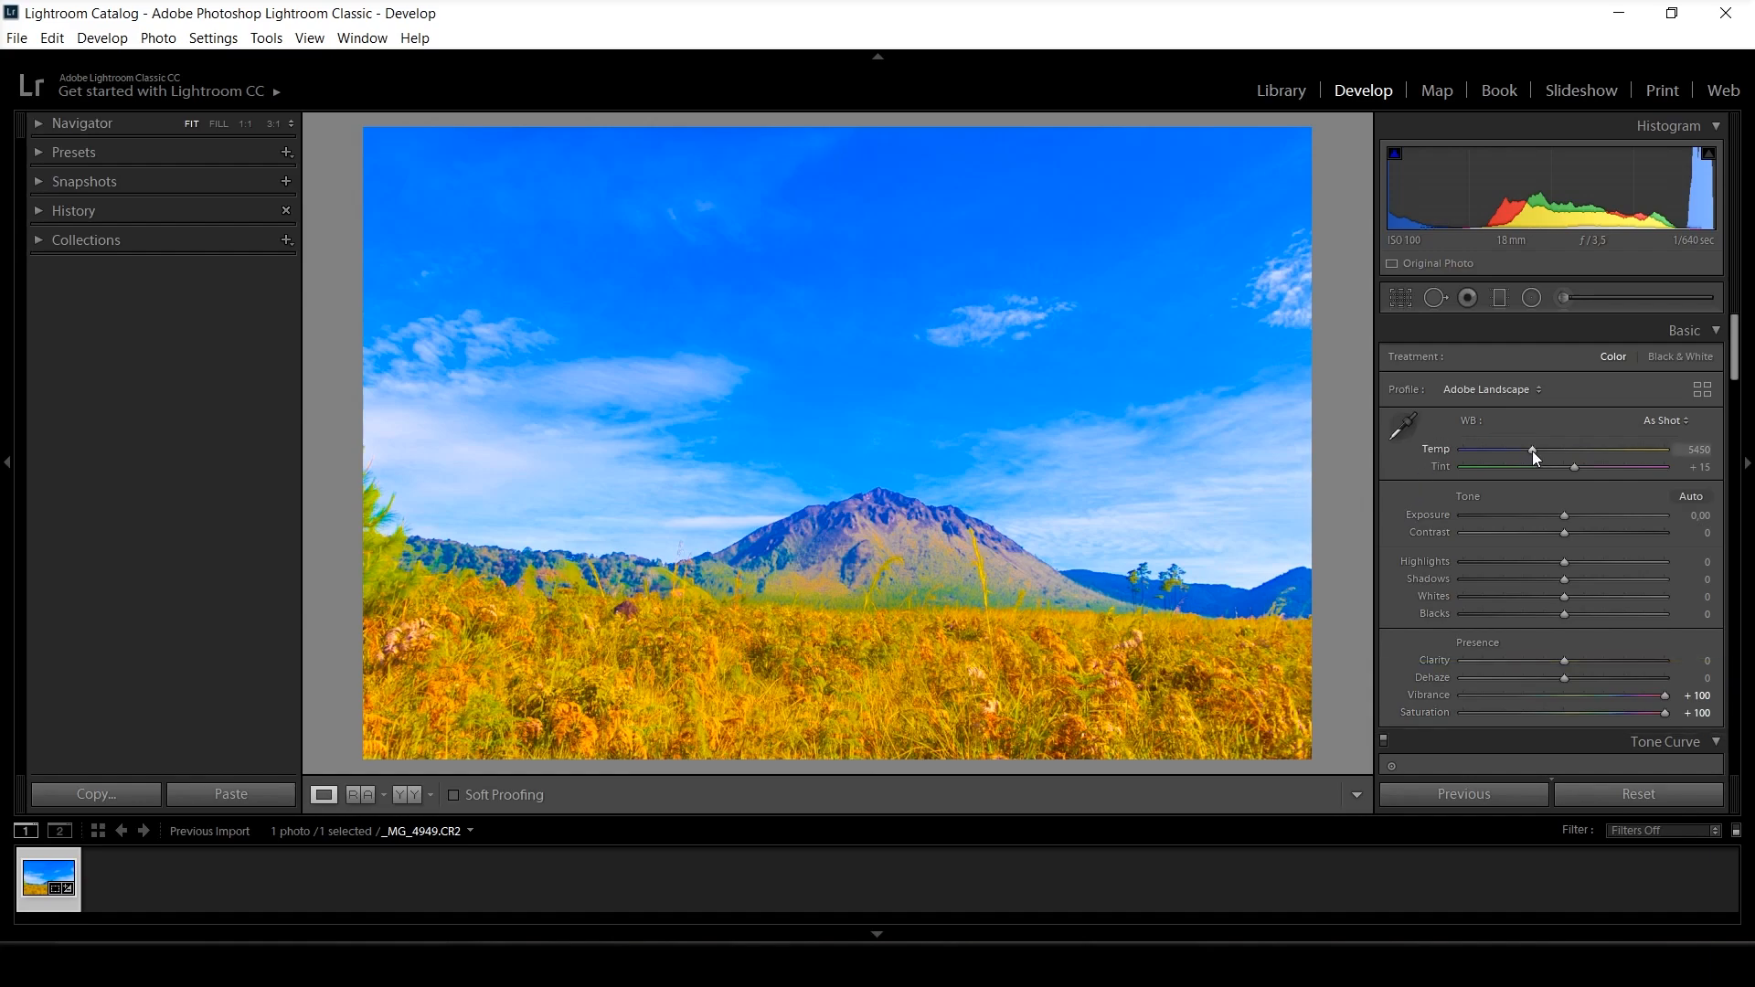
mouse_move(1535, 457)
mouse_down()
mouse_move(1487, 452)
mouse_move(1566, 451)
mouse_move(1445, 454)
mouse_move(1649, 444)
mouse_move(1545, 450)
mouse_up()
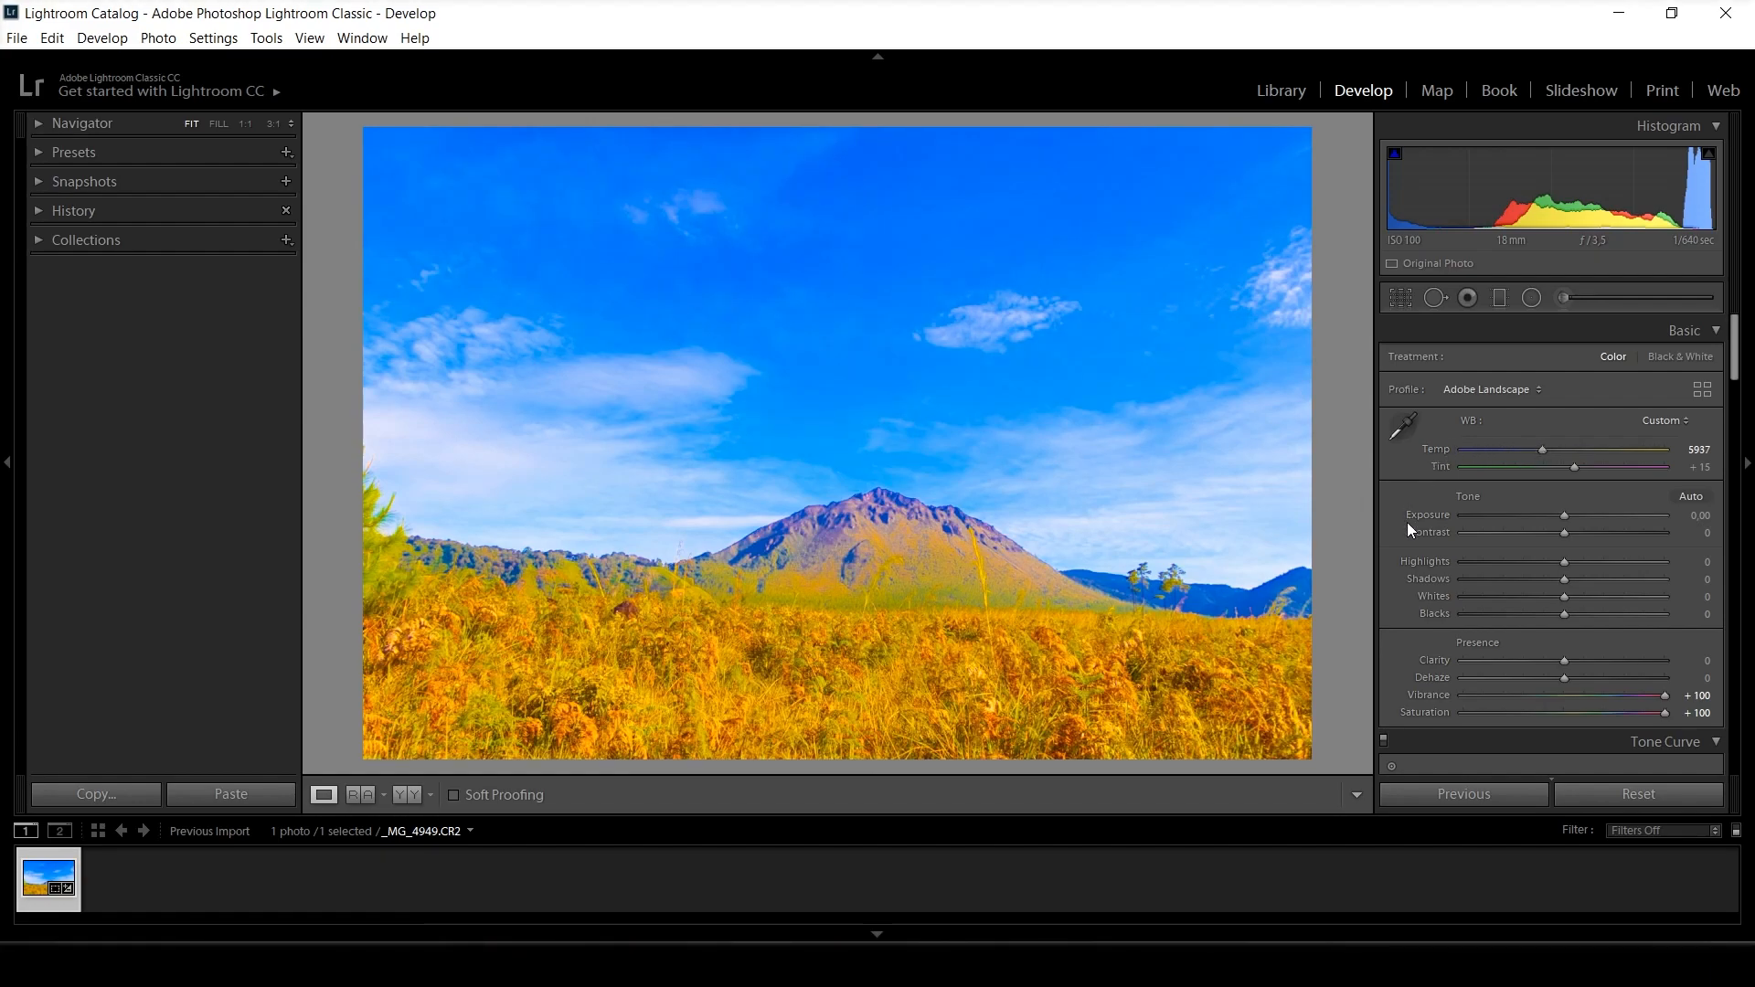
Reset Vibrance and Saturation to 0.
drag(1642, 699, 1561, 697)
double_click(1562, 698)
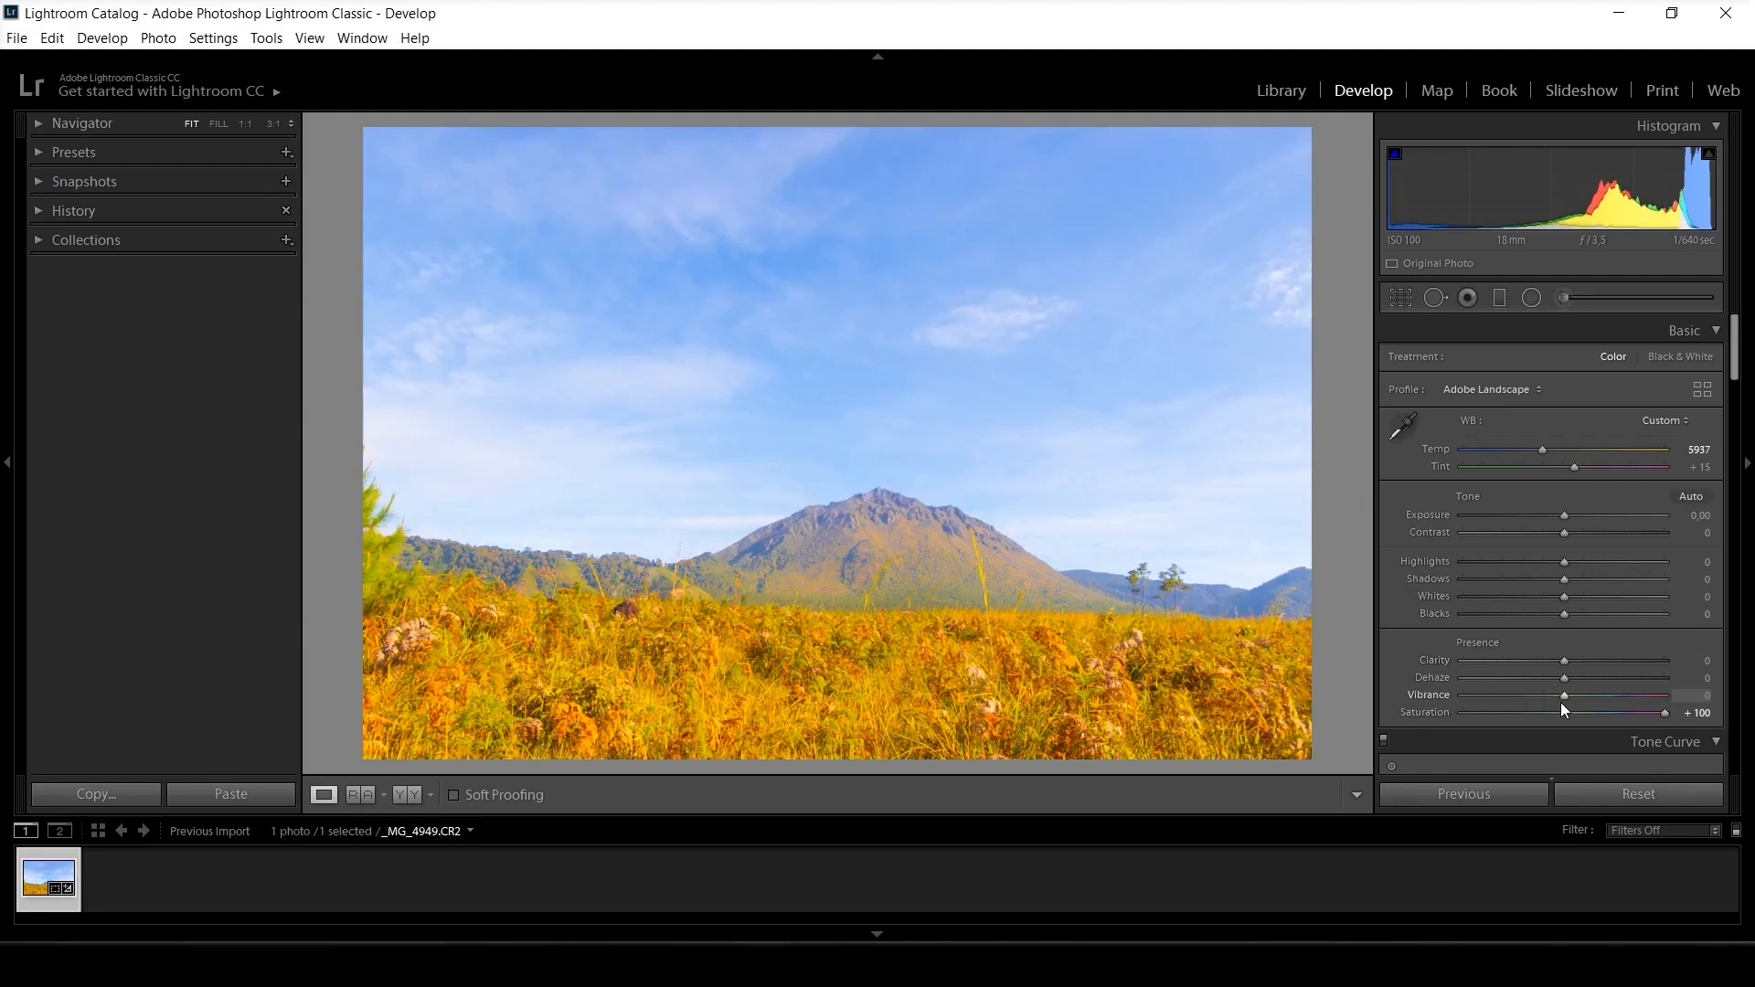
click(1563, 715)
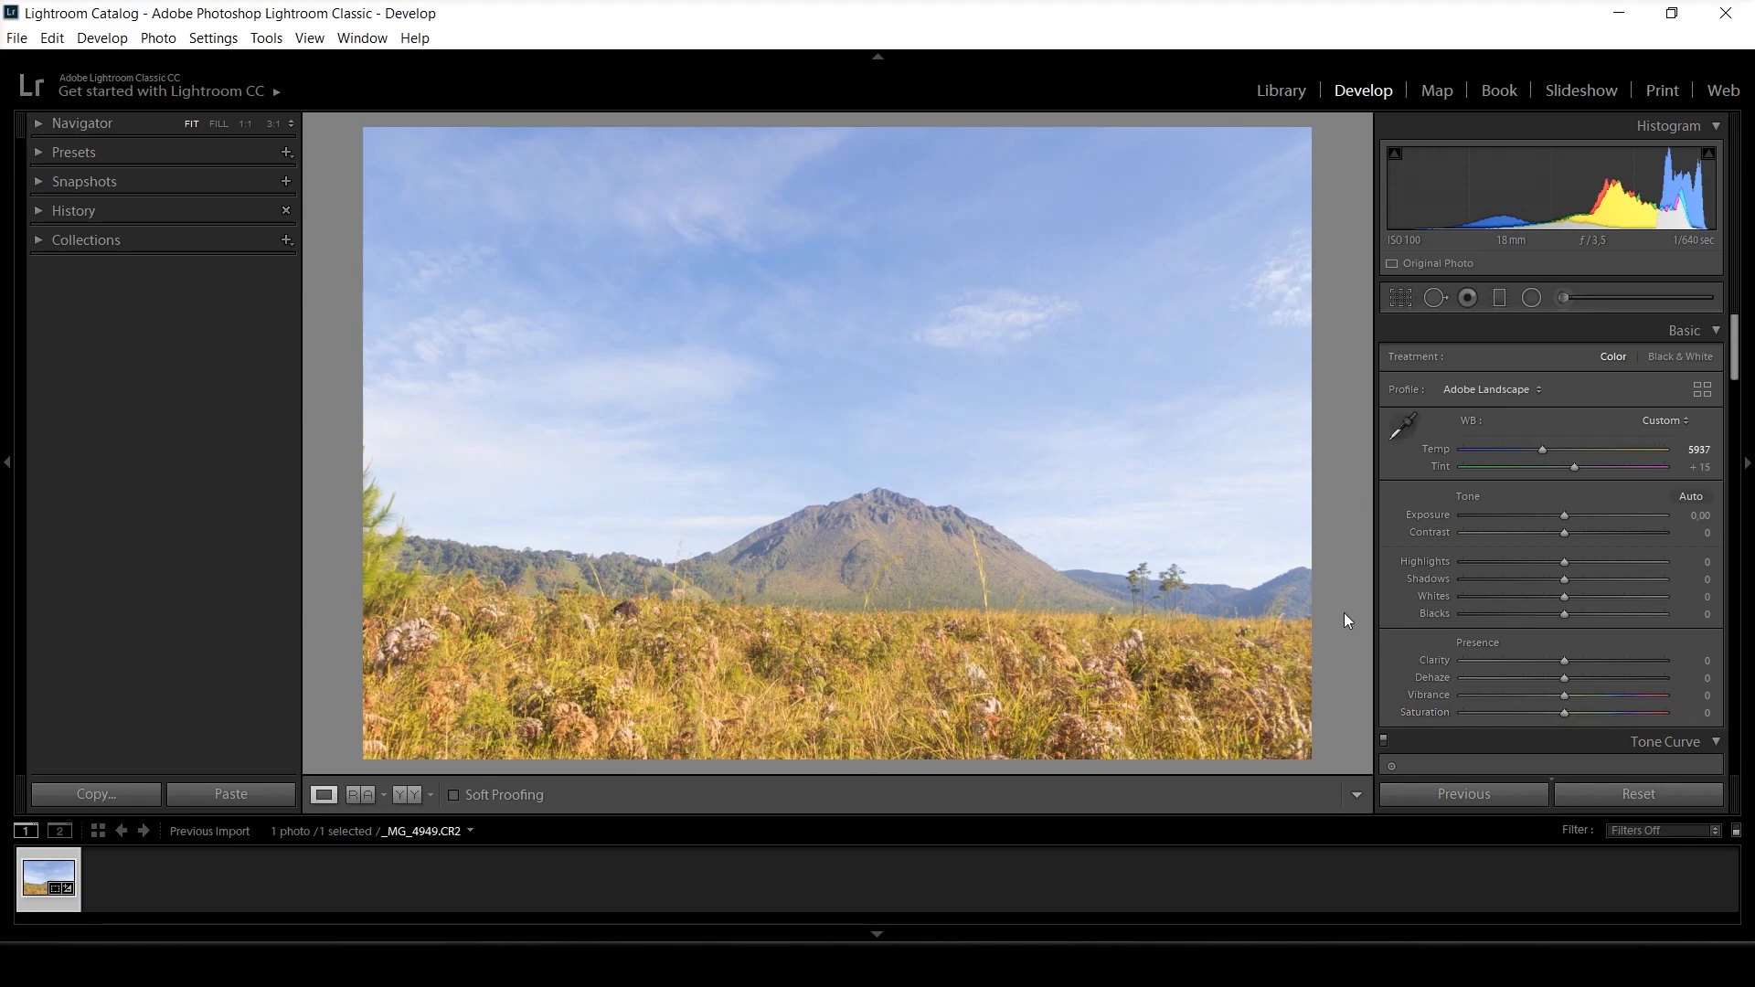
Set Highlights to -100, Shadows to +10, Whites to -58 and Blacks to -20.
drag(1565, 562, 1439, 552)
drag(1564, 580, 1544, 617)
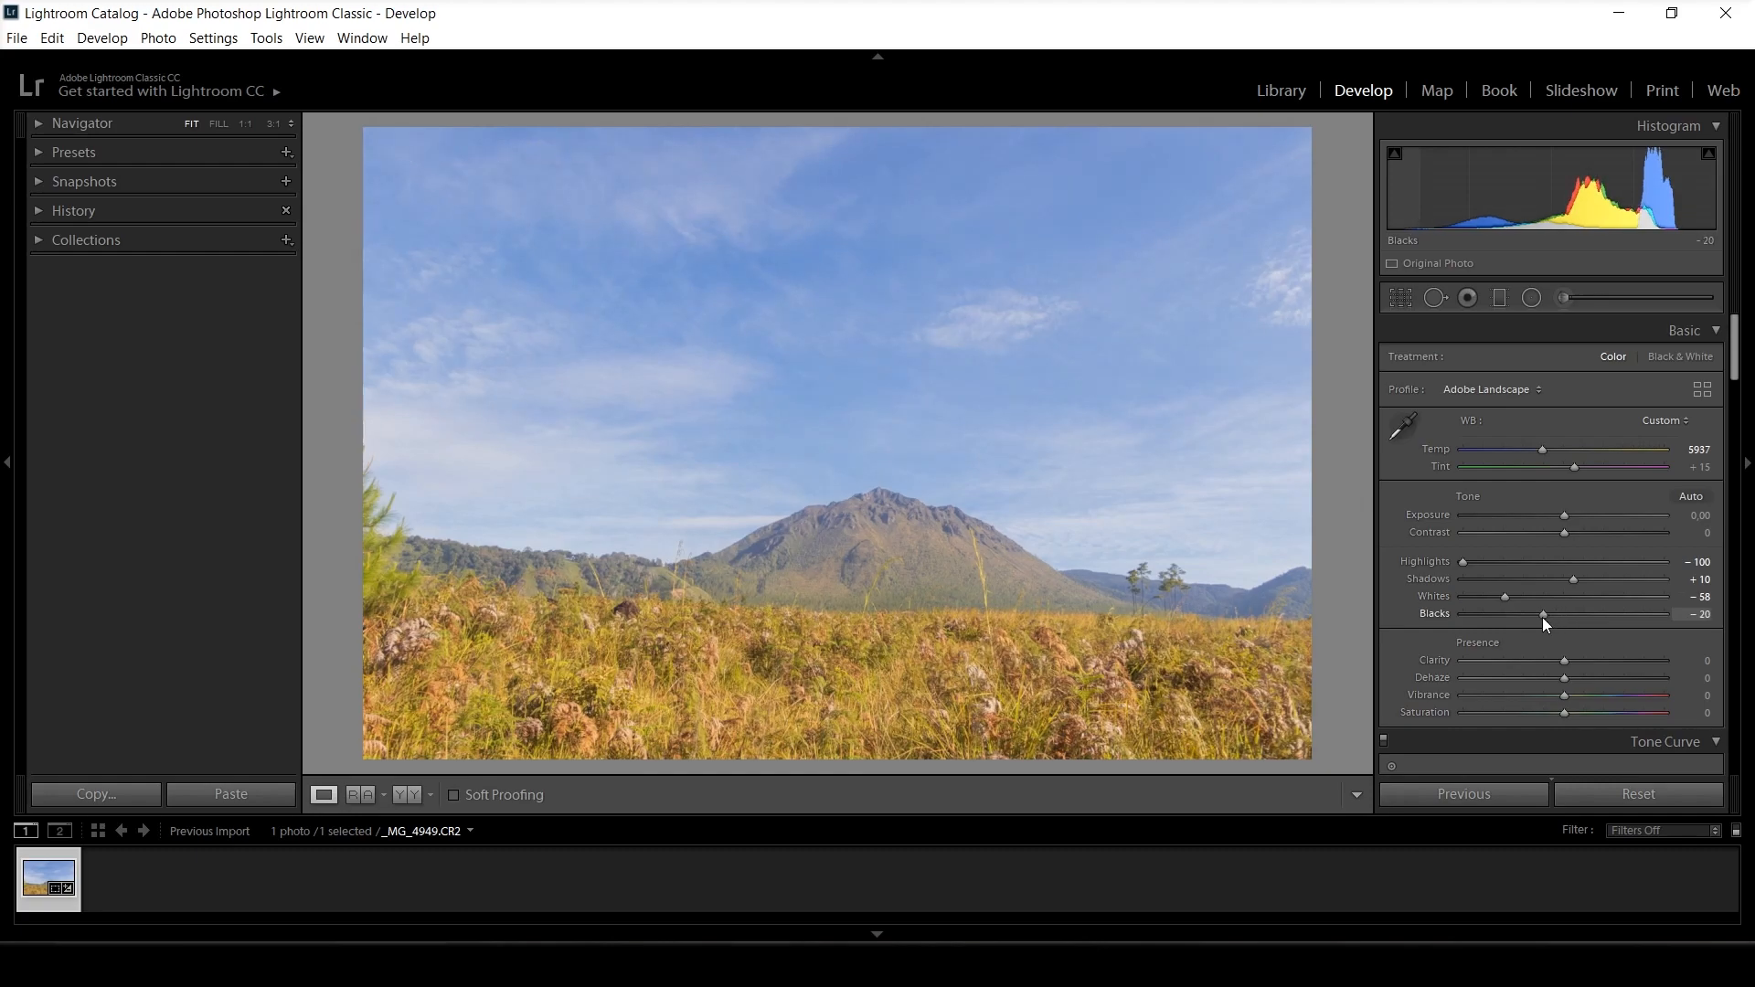
Set Clarity to +18, Dehaze to +15, Vibrance to +5 and Saturation to +6, and compare the photo before and after.
mouse_move(1565, 658)
mouse_down()
mouse_move(1583, 660)
mouse_move(1572, 677)
mouse_up()
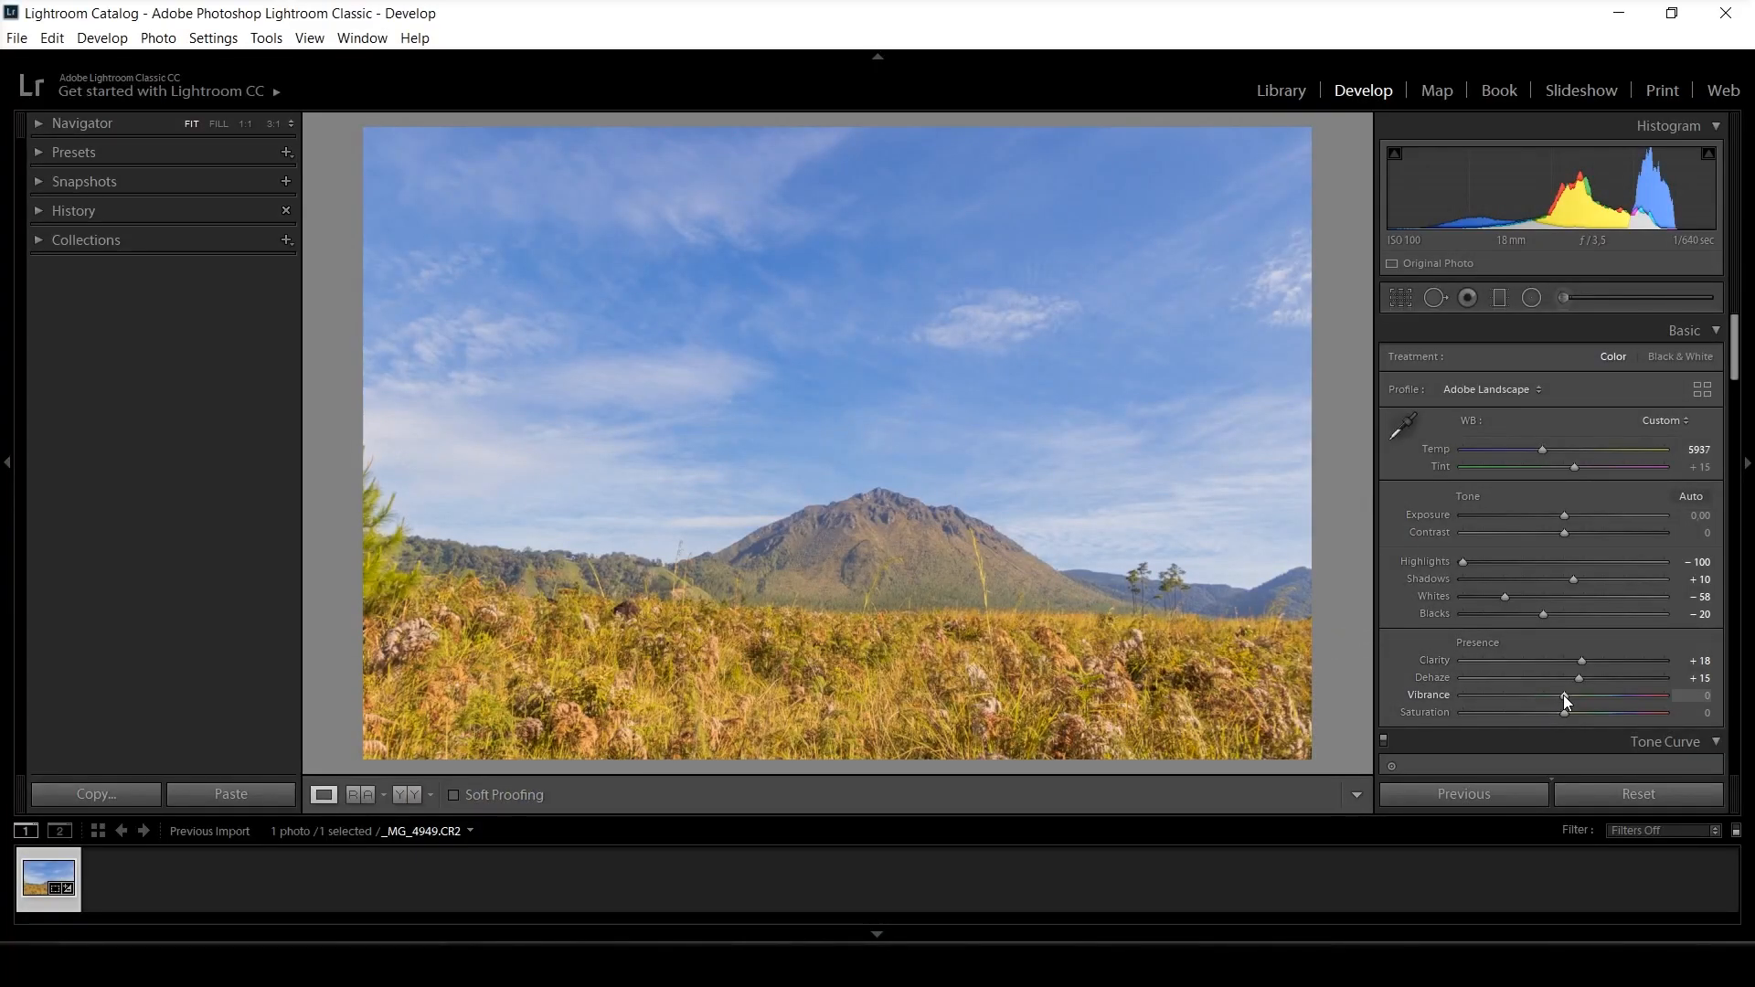
drag(1563, 696, 1569, 696)
drag(1567, 711, 1571, 711)
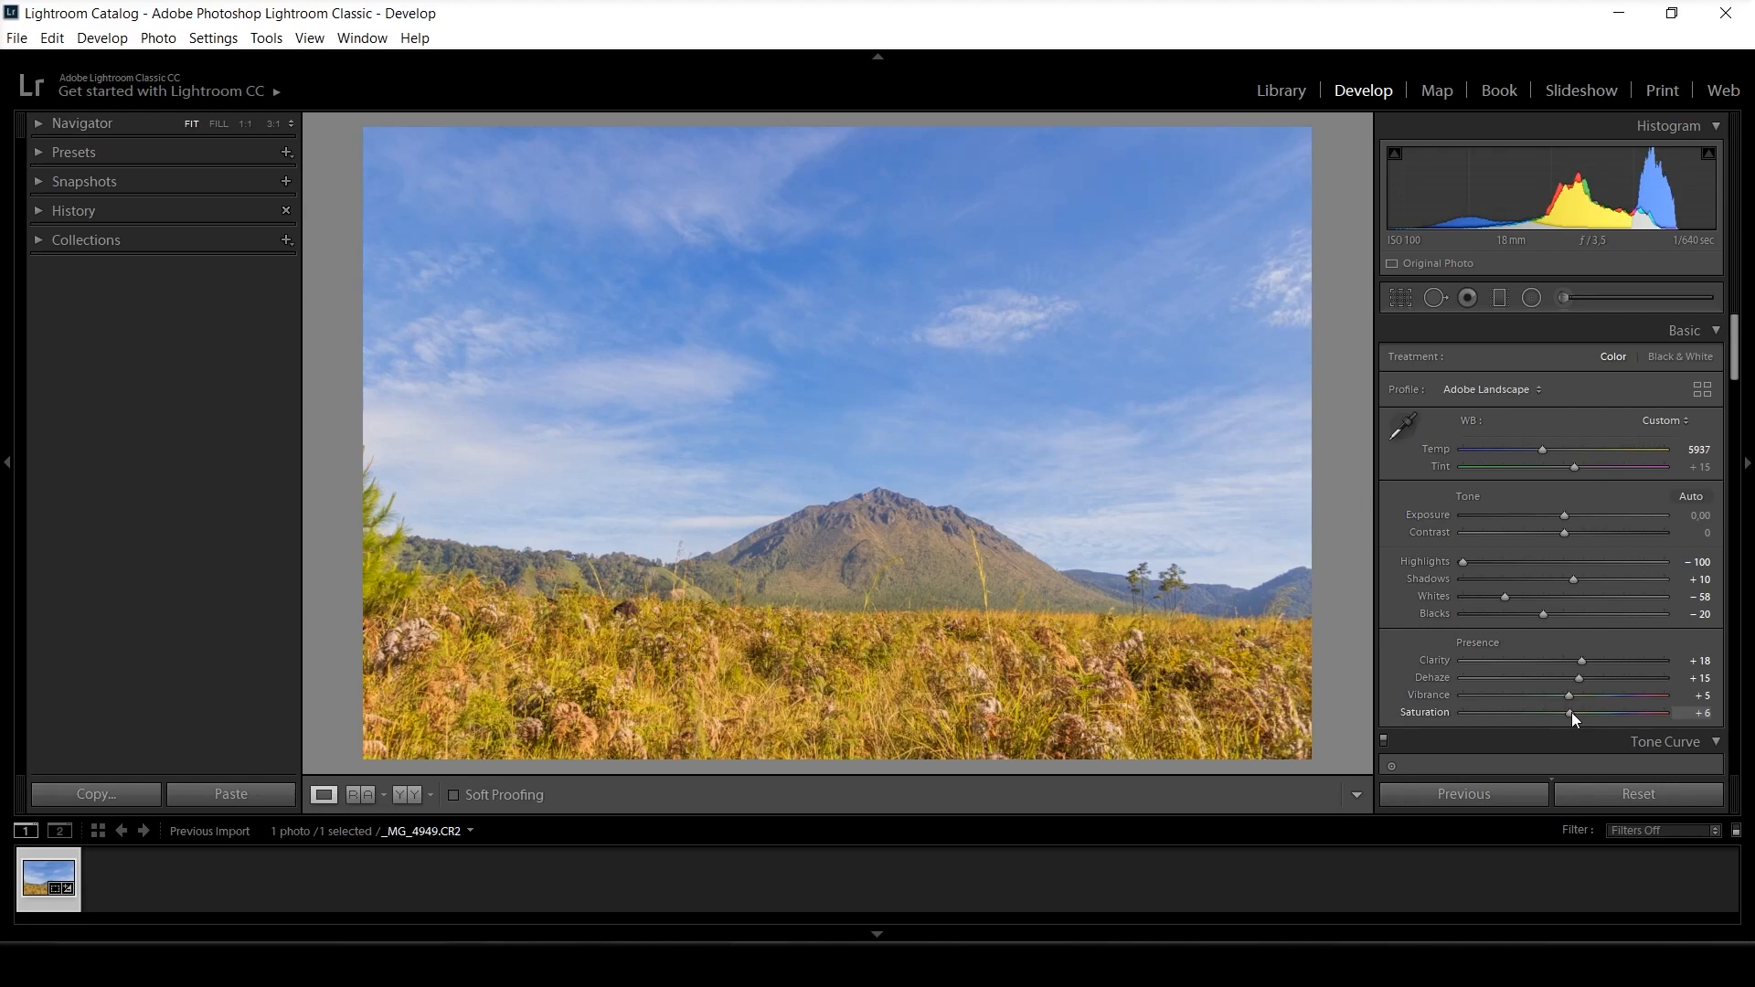
click(413, 792)
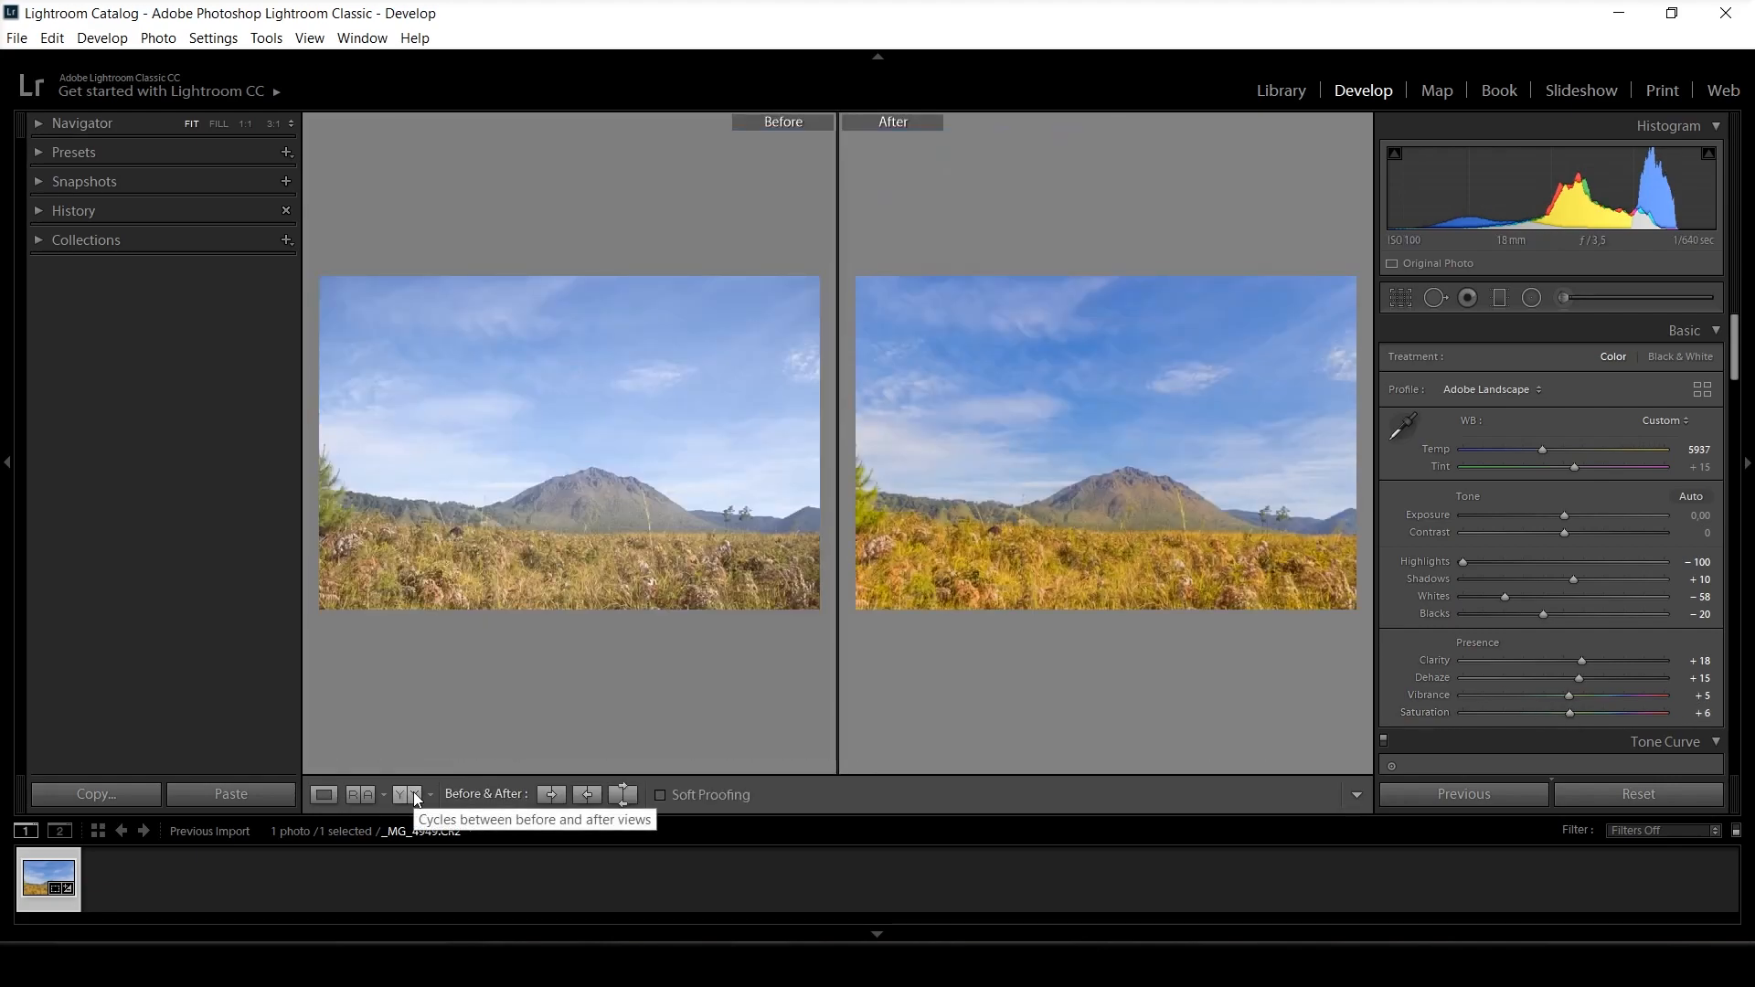
click(325, 794)
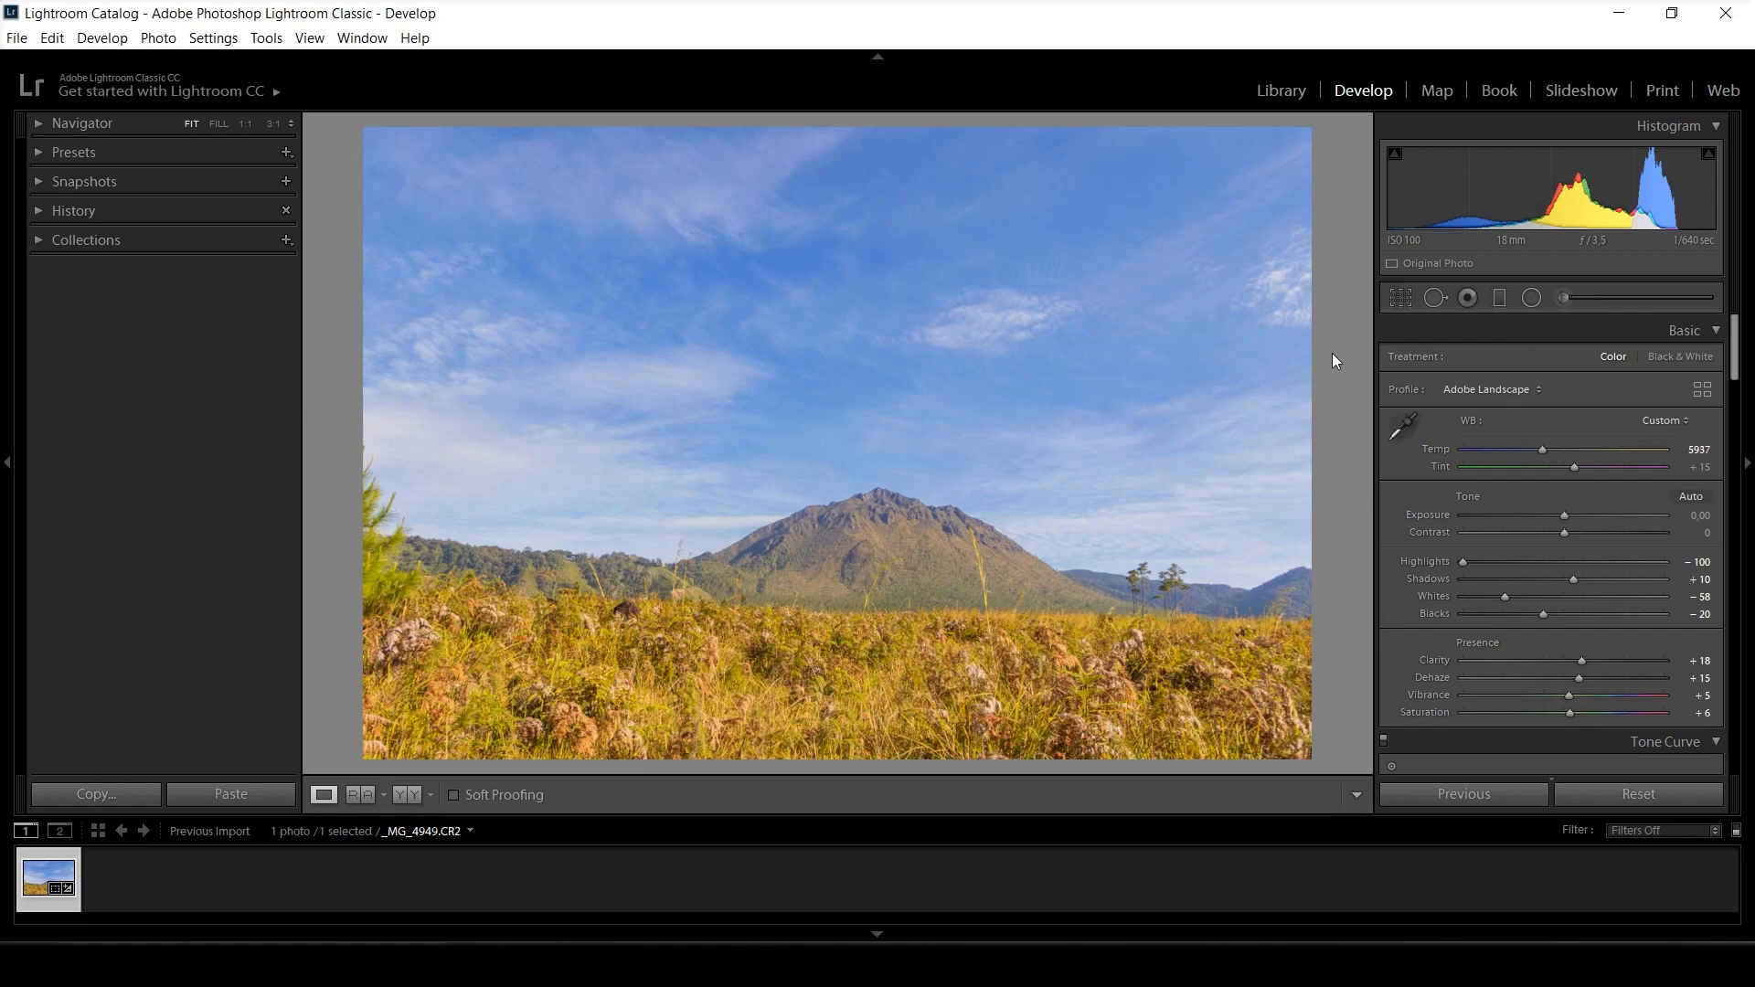
Draw a near-horizontal graduated filter down over the upper sky and reset its Defringe to 0.
click(1503, 297)
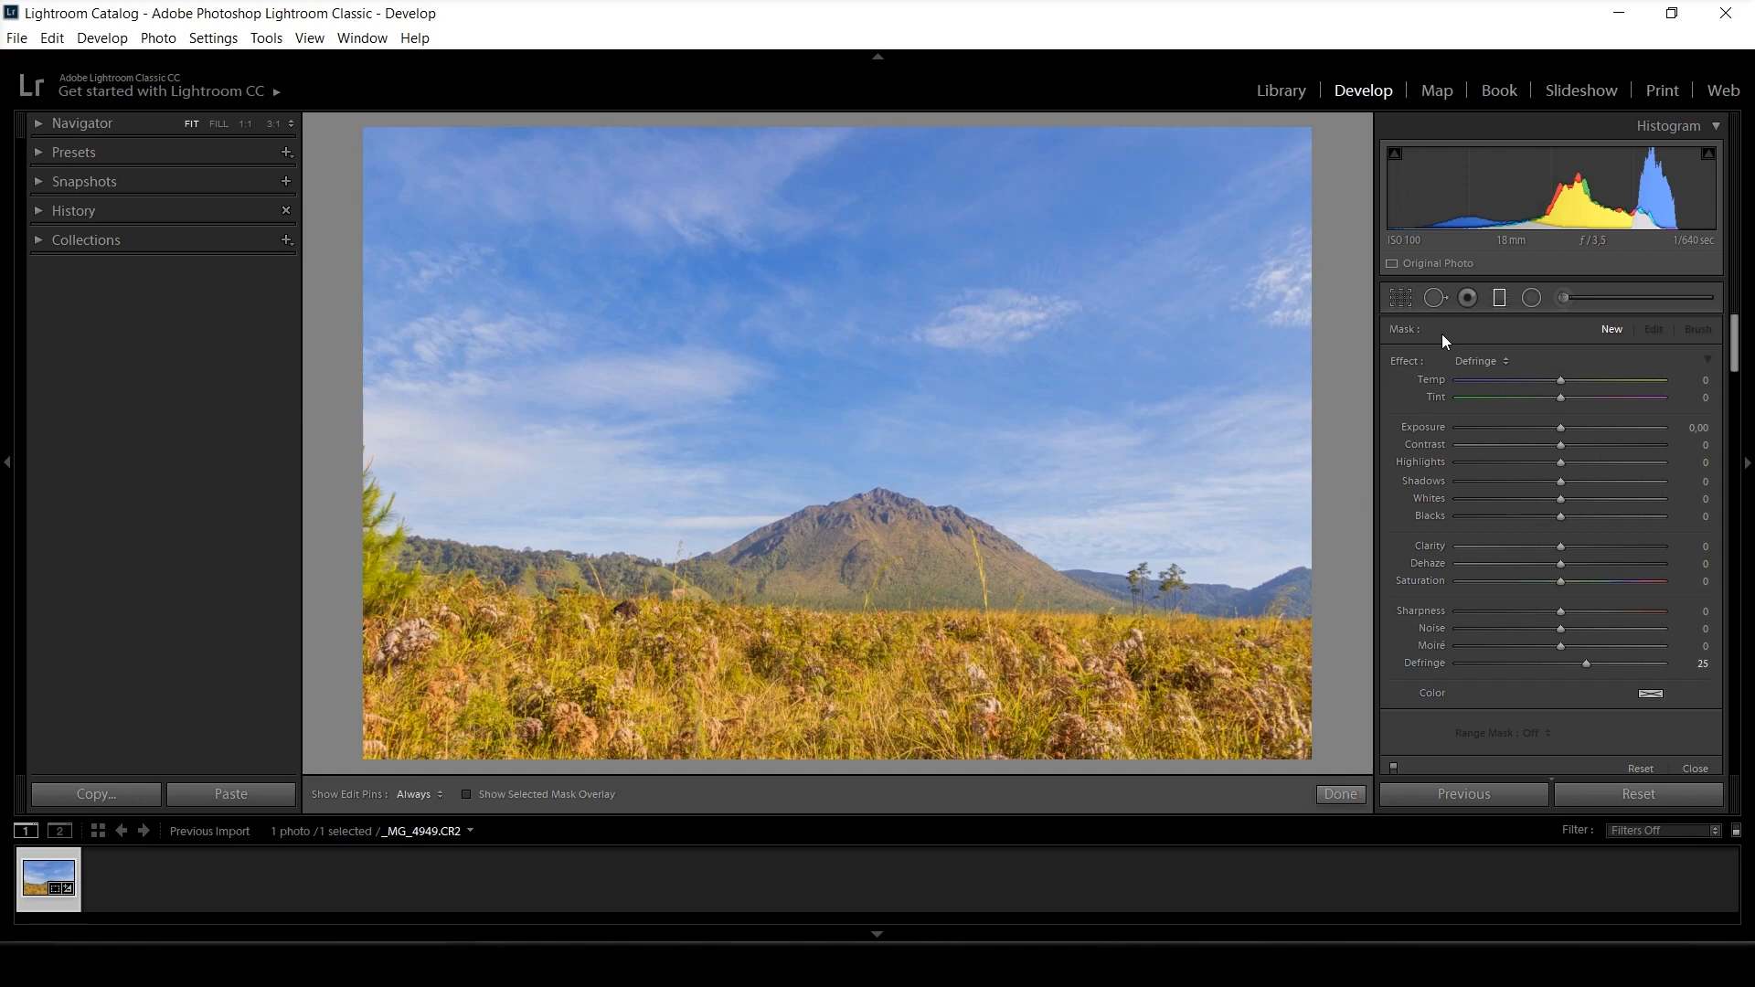
drag(846, 154, 839, 435)
click(1561, 664)
Give the graduated filter a Luminance range mask and, with the mask previewed, shift the filter down to just above the mountain peak.
drag(1735, 365, 1735, 384)
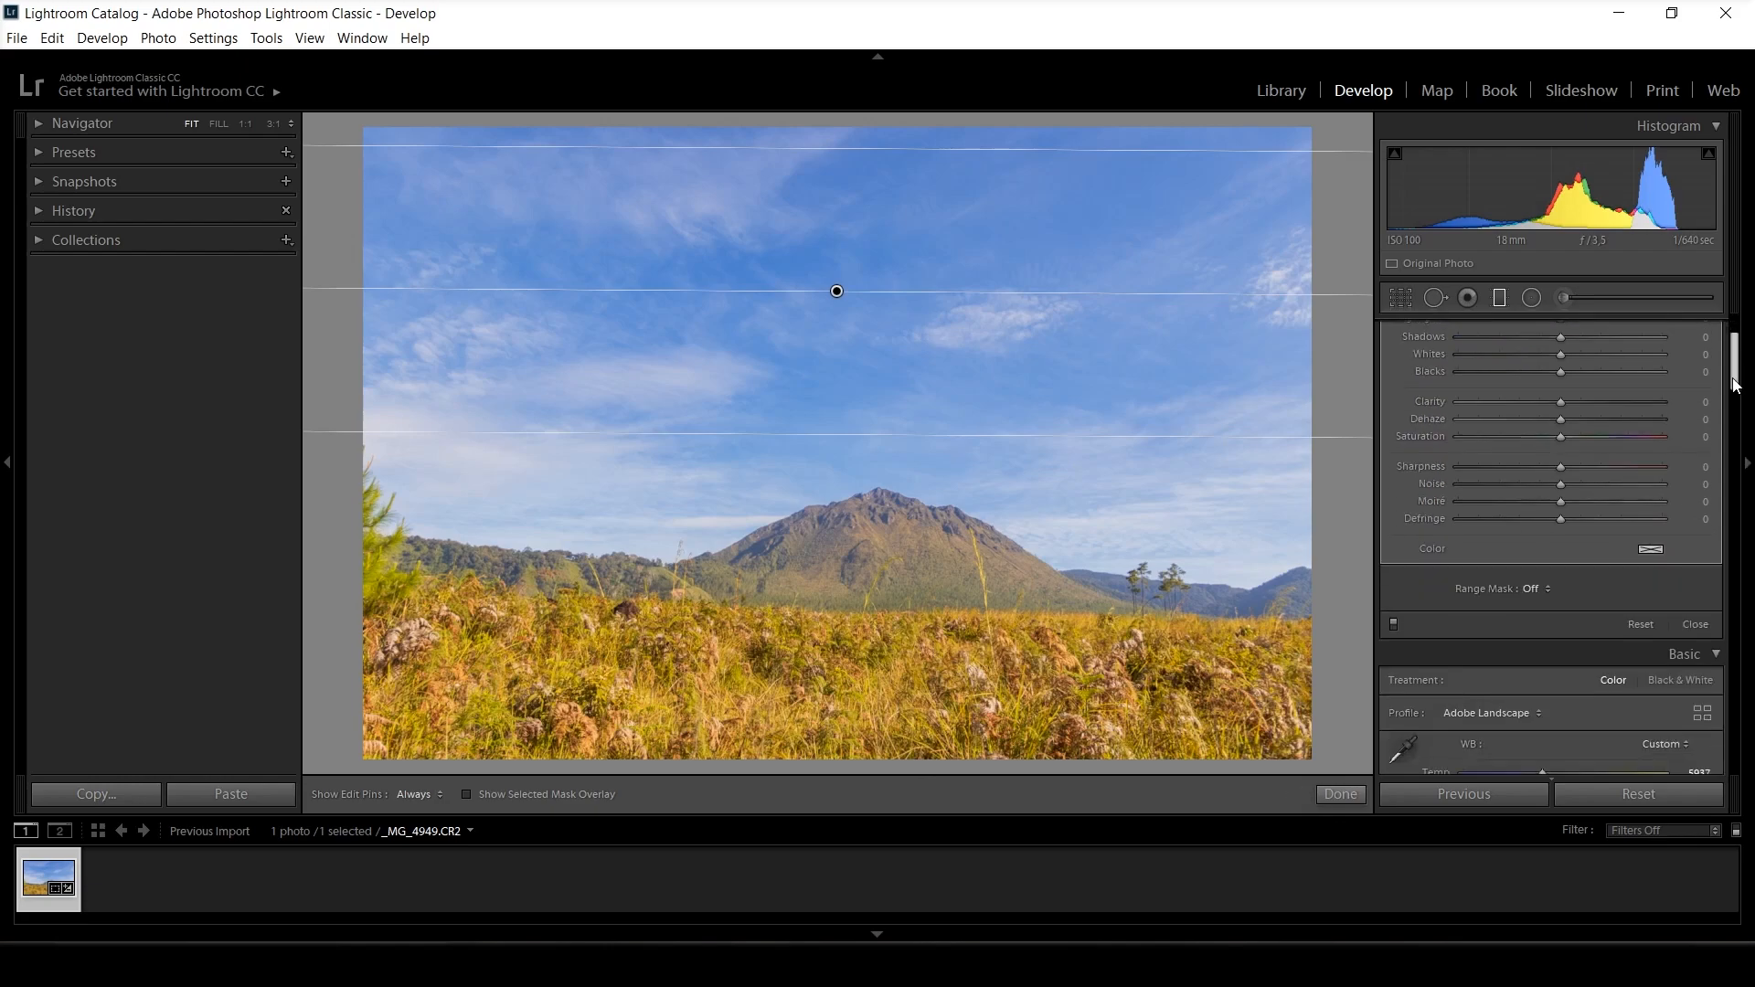
click(1532, 592)
click(1533, 656)
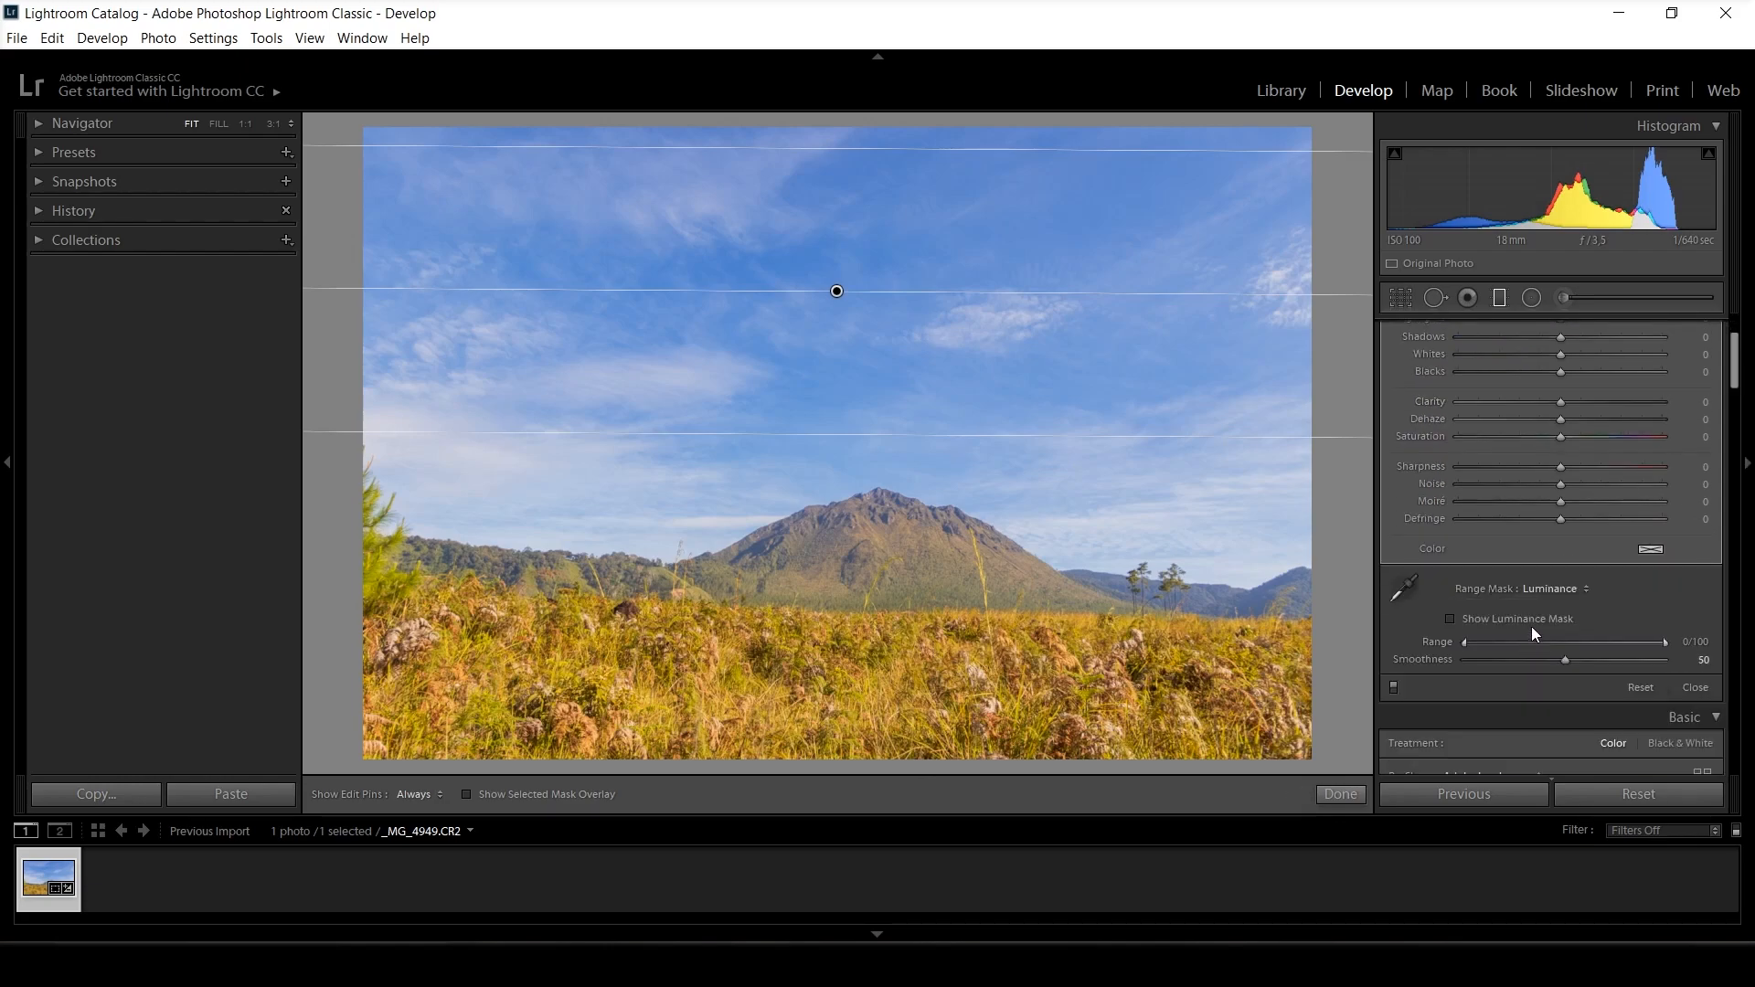
click(1451, 618)
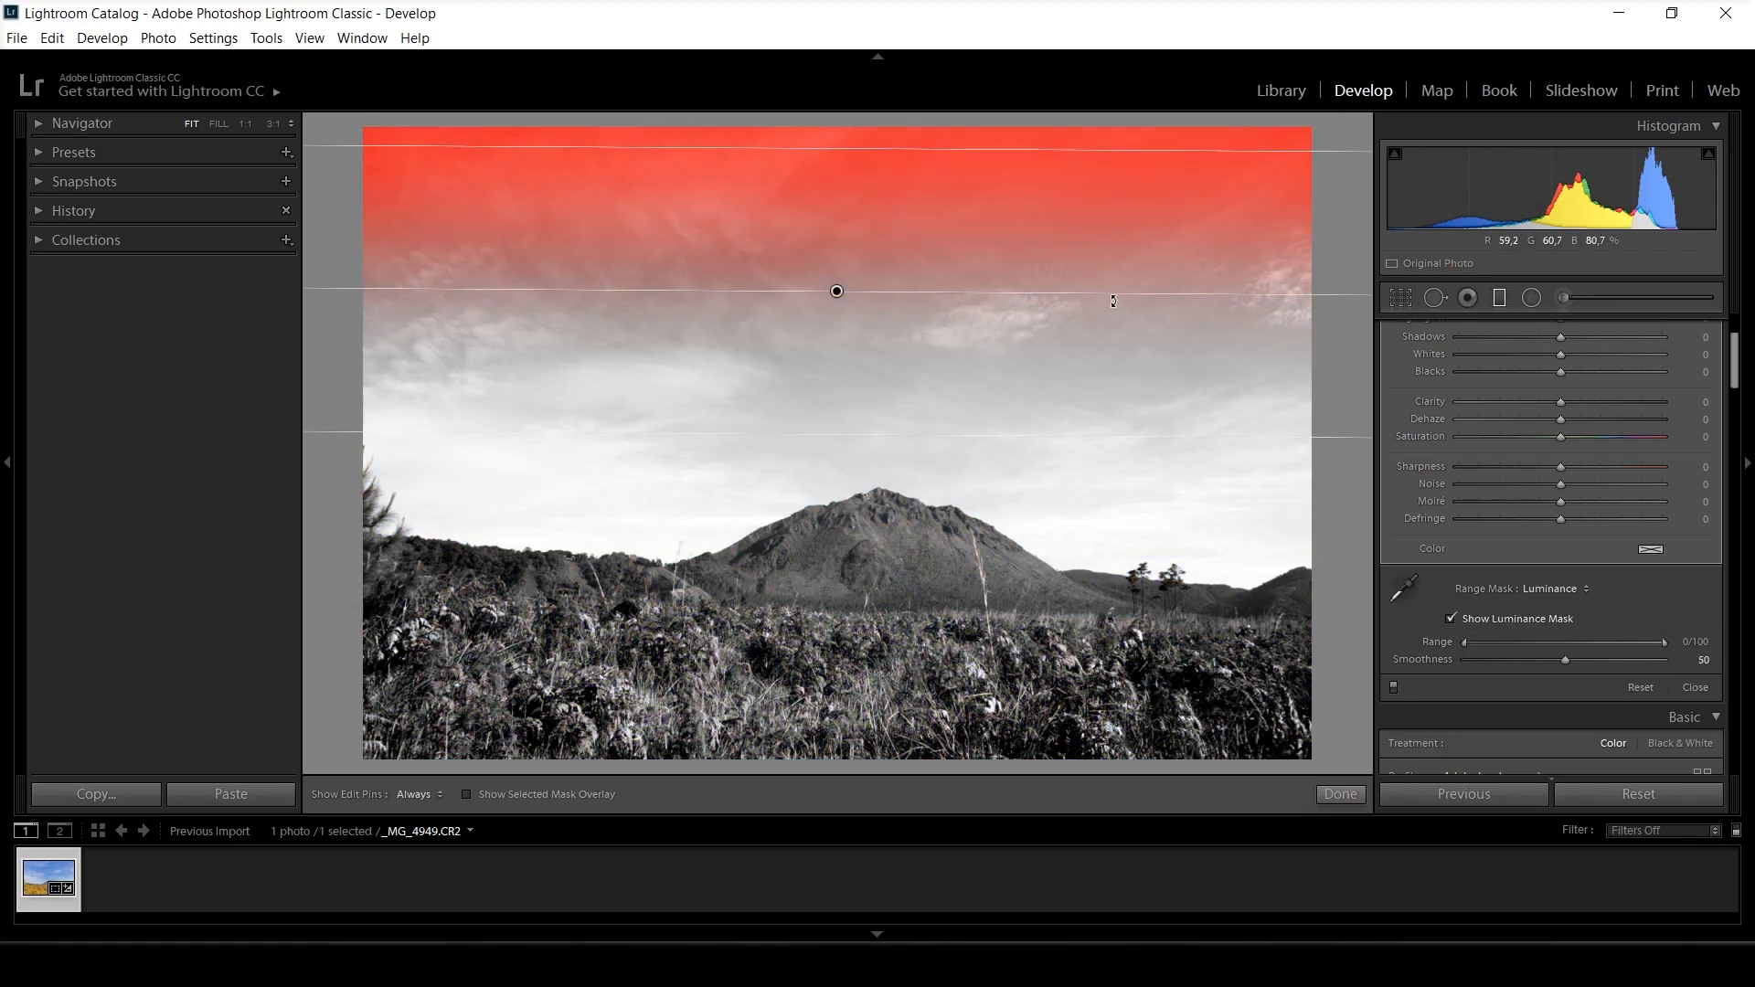
drag(834, 293, 822, 463)
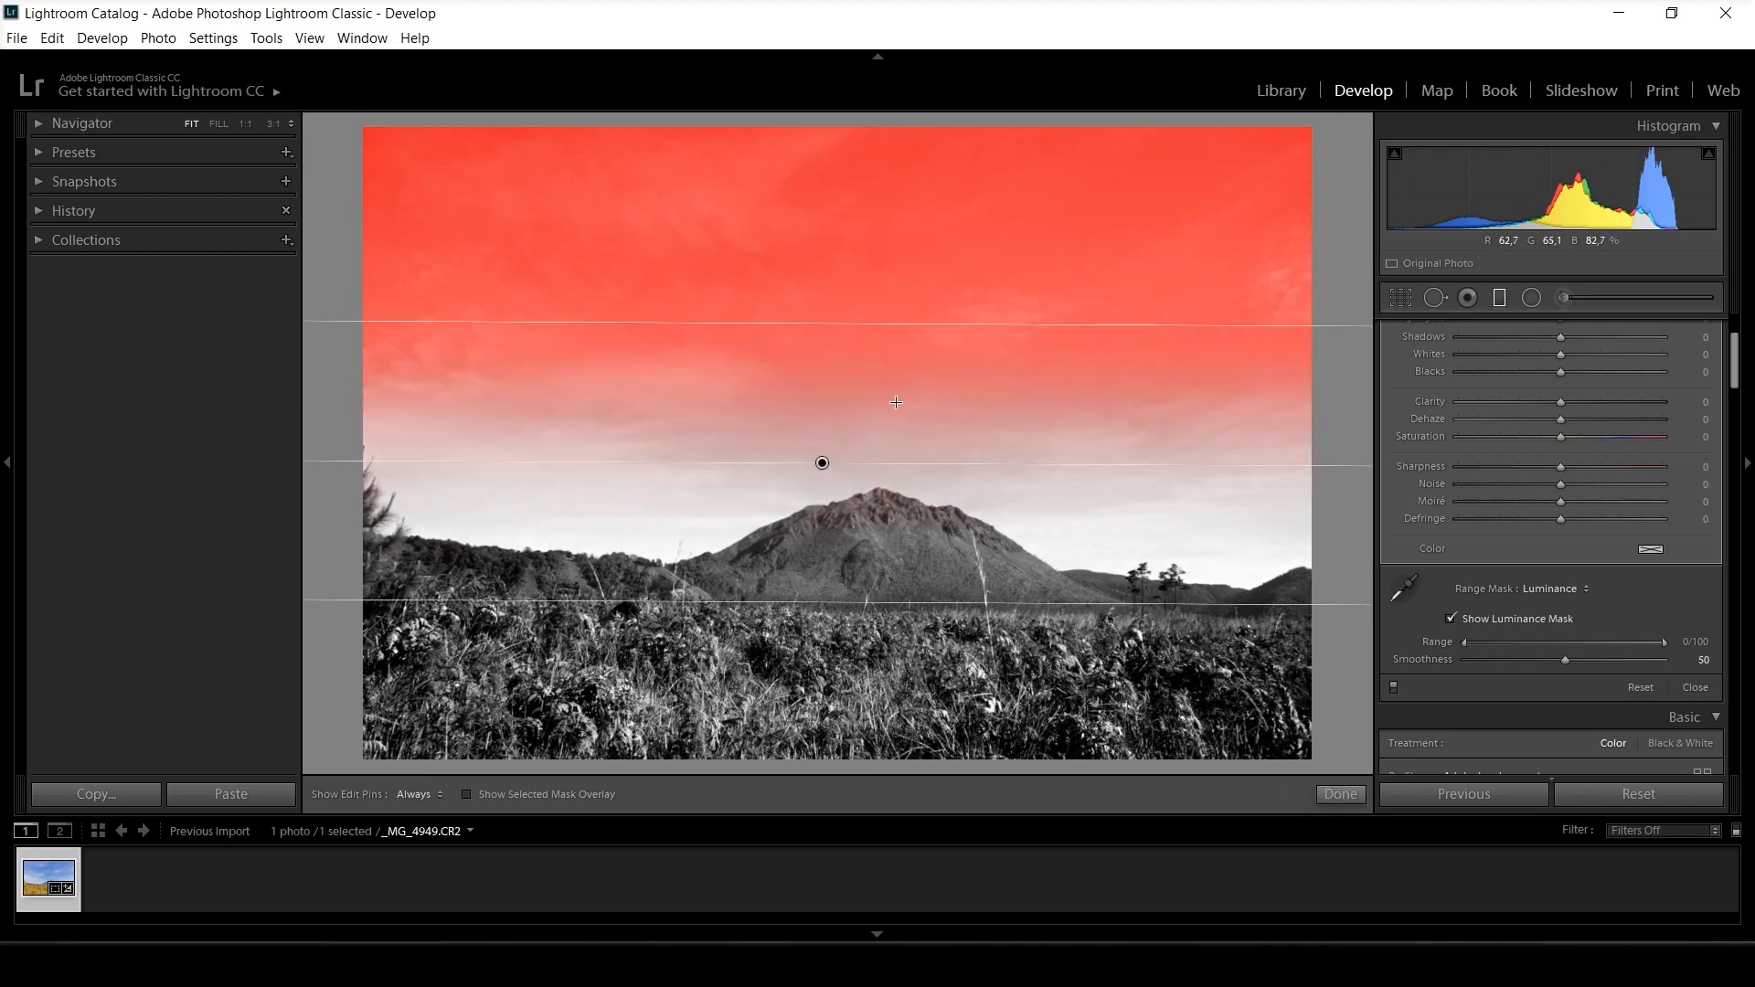
click(1450, 619)
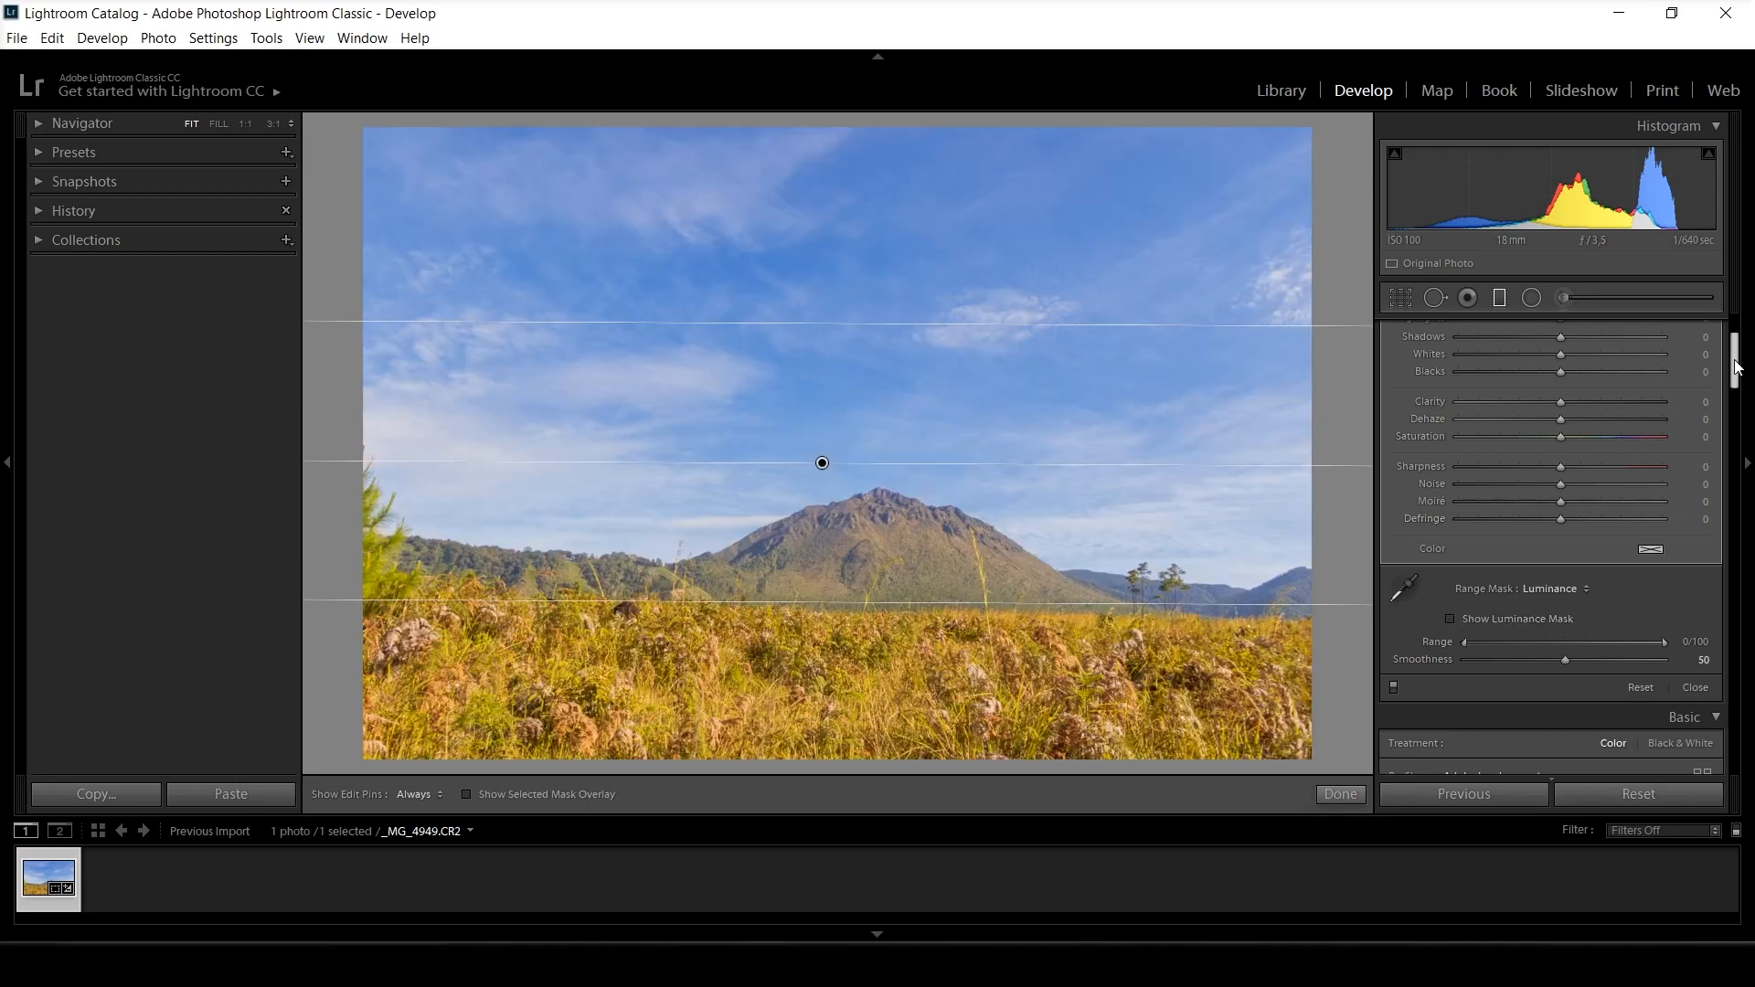
Set the graduated filter's Exposure to -1.04, finish the filter, and inspect the clouds up close.
drag(1737, 365, 1737, 347)
drag(1560, 427, 1534, 427)
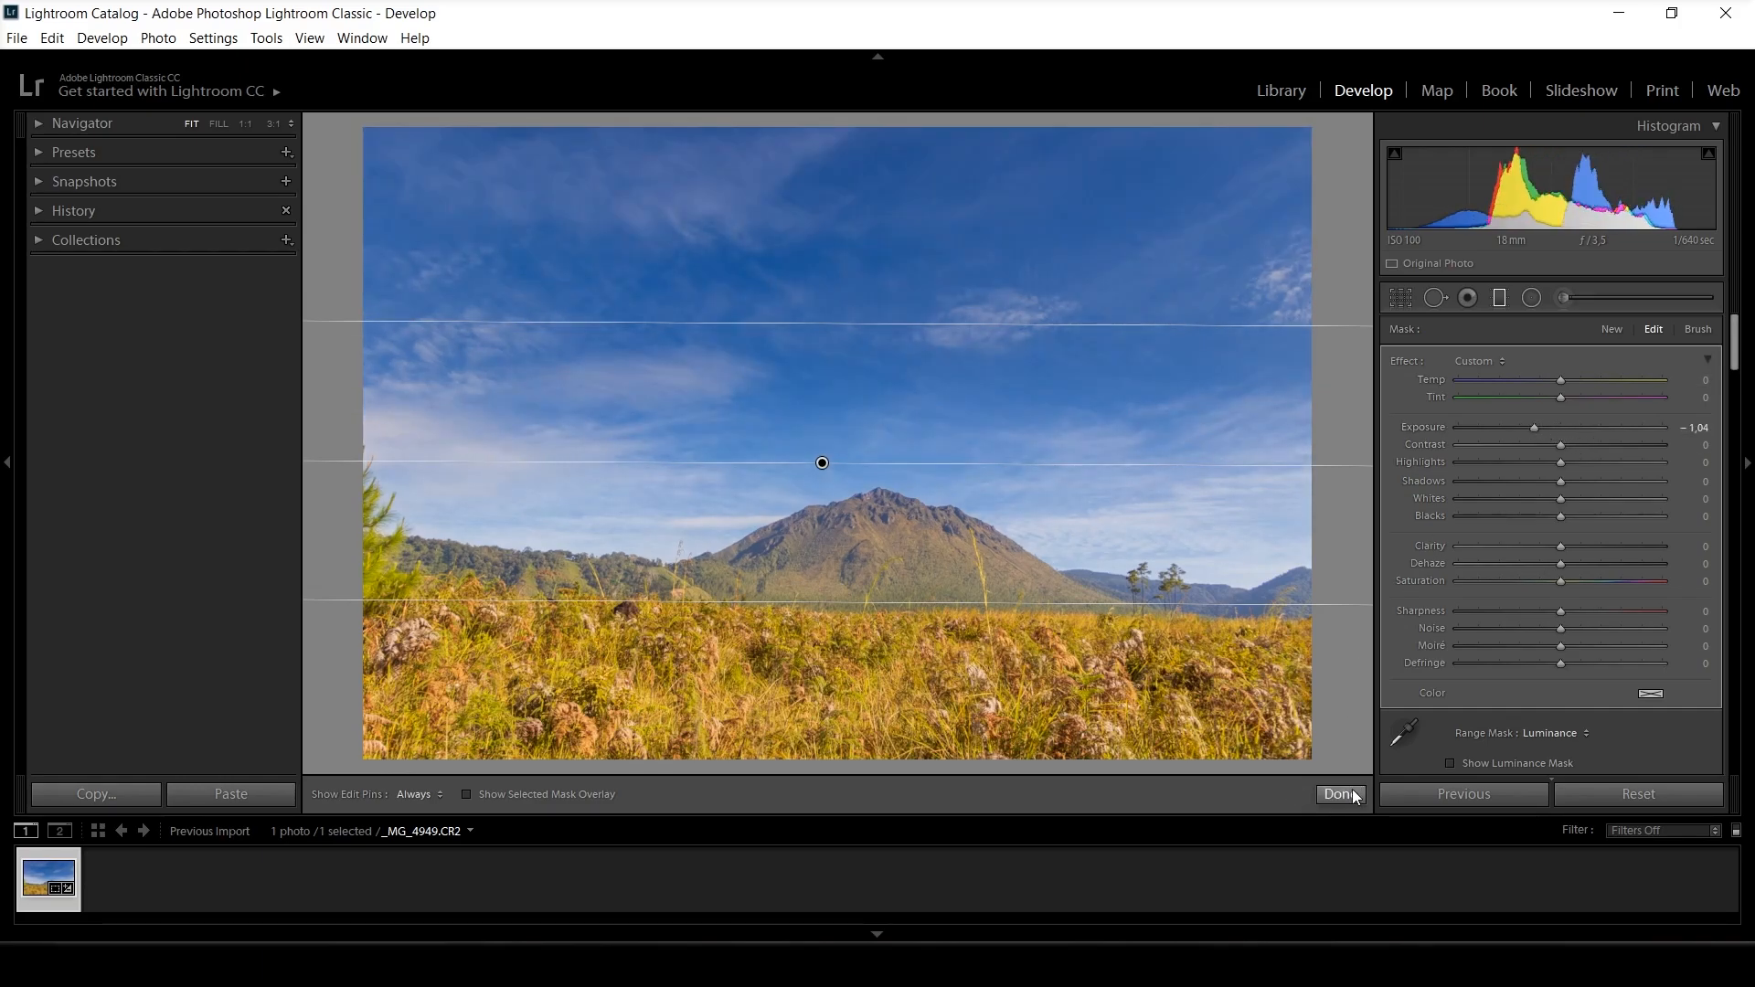
click(1352, 794)
click(490, 458)
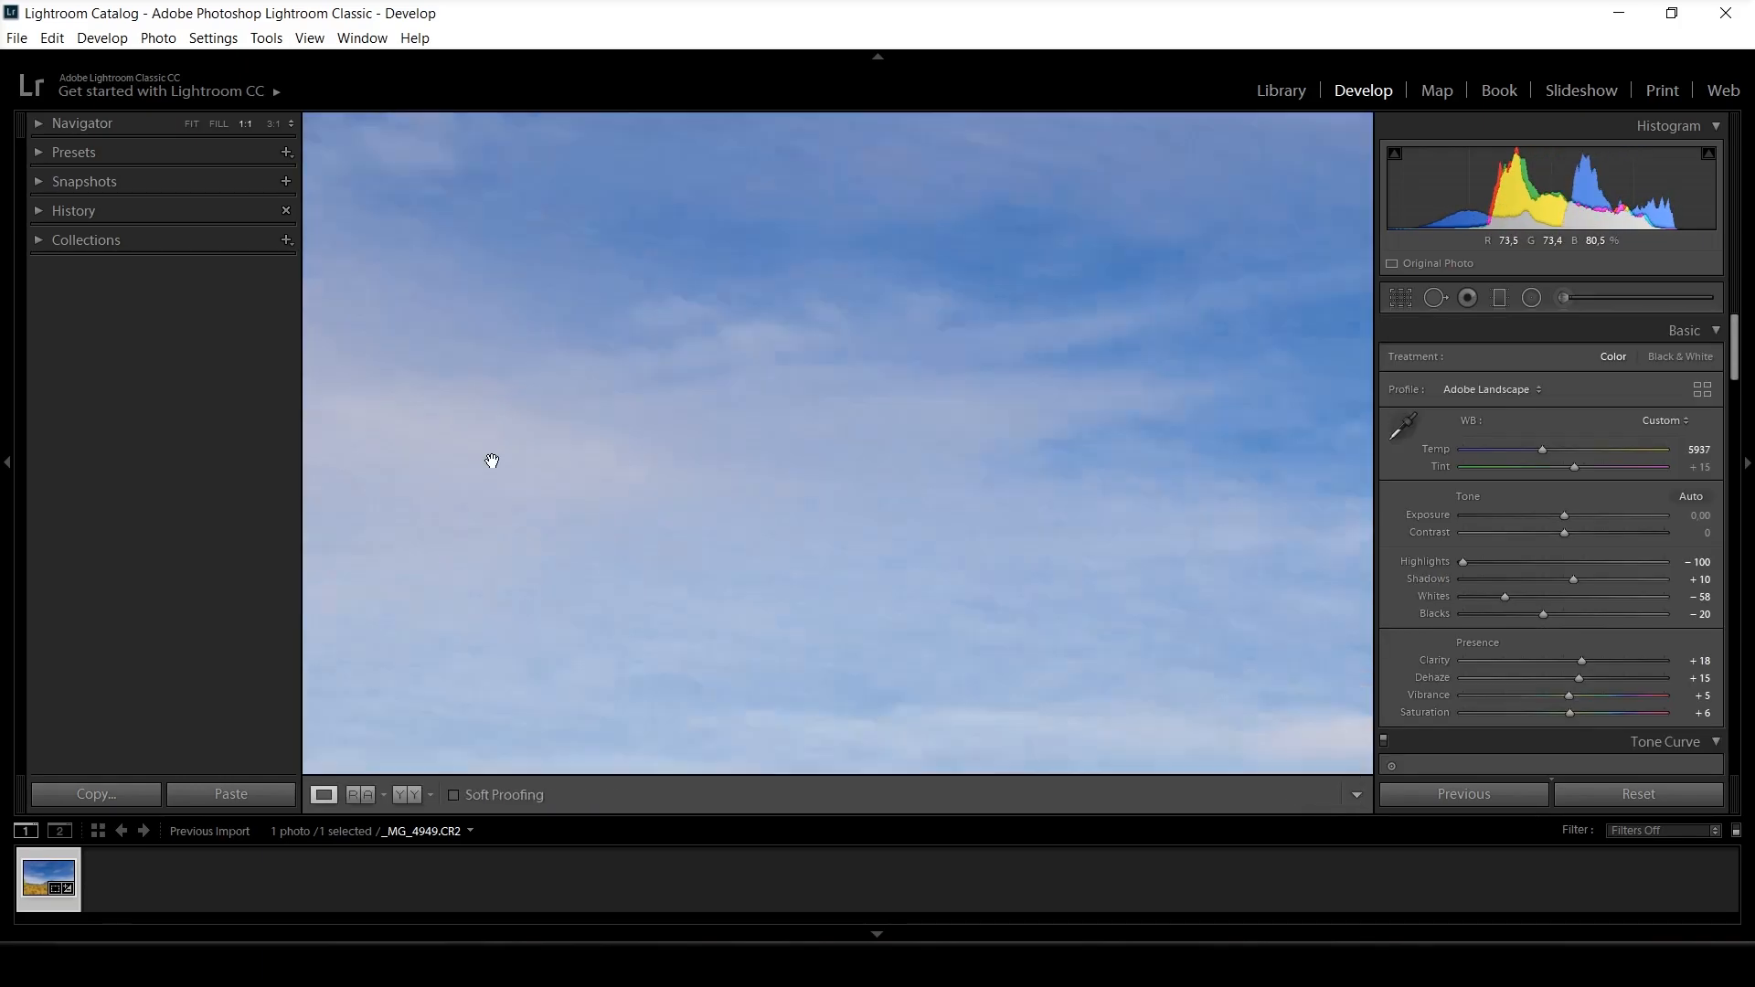
drag(747, 468, 811, 396)
click(885, 386)
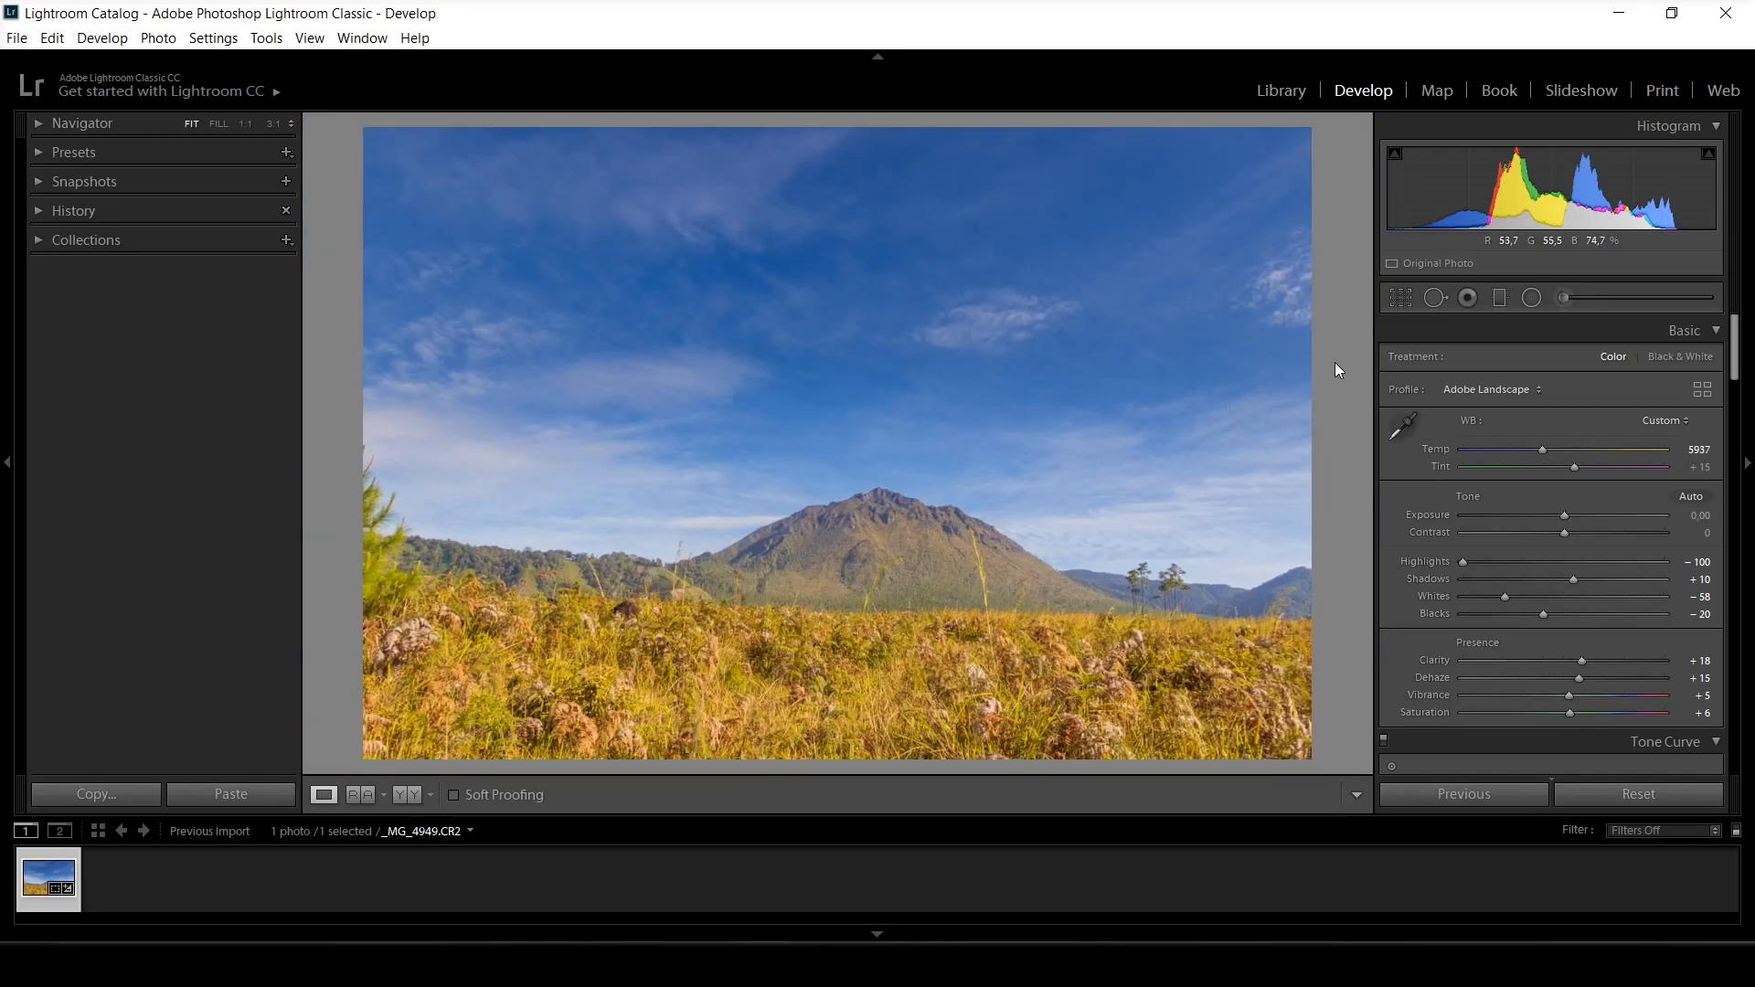
Draw a slightly tilted radial filter over the bright clouds beside the mountain and reset its Defringe to 0.
click(1529, 298)
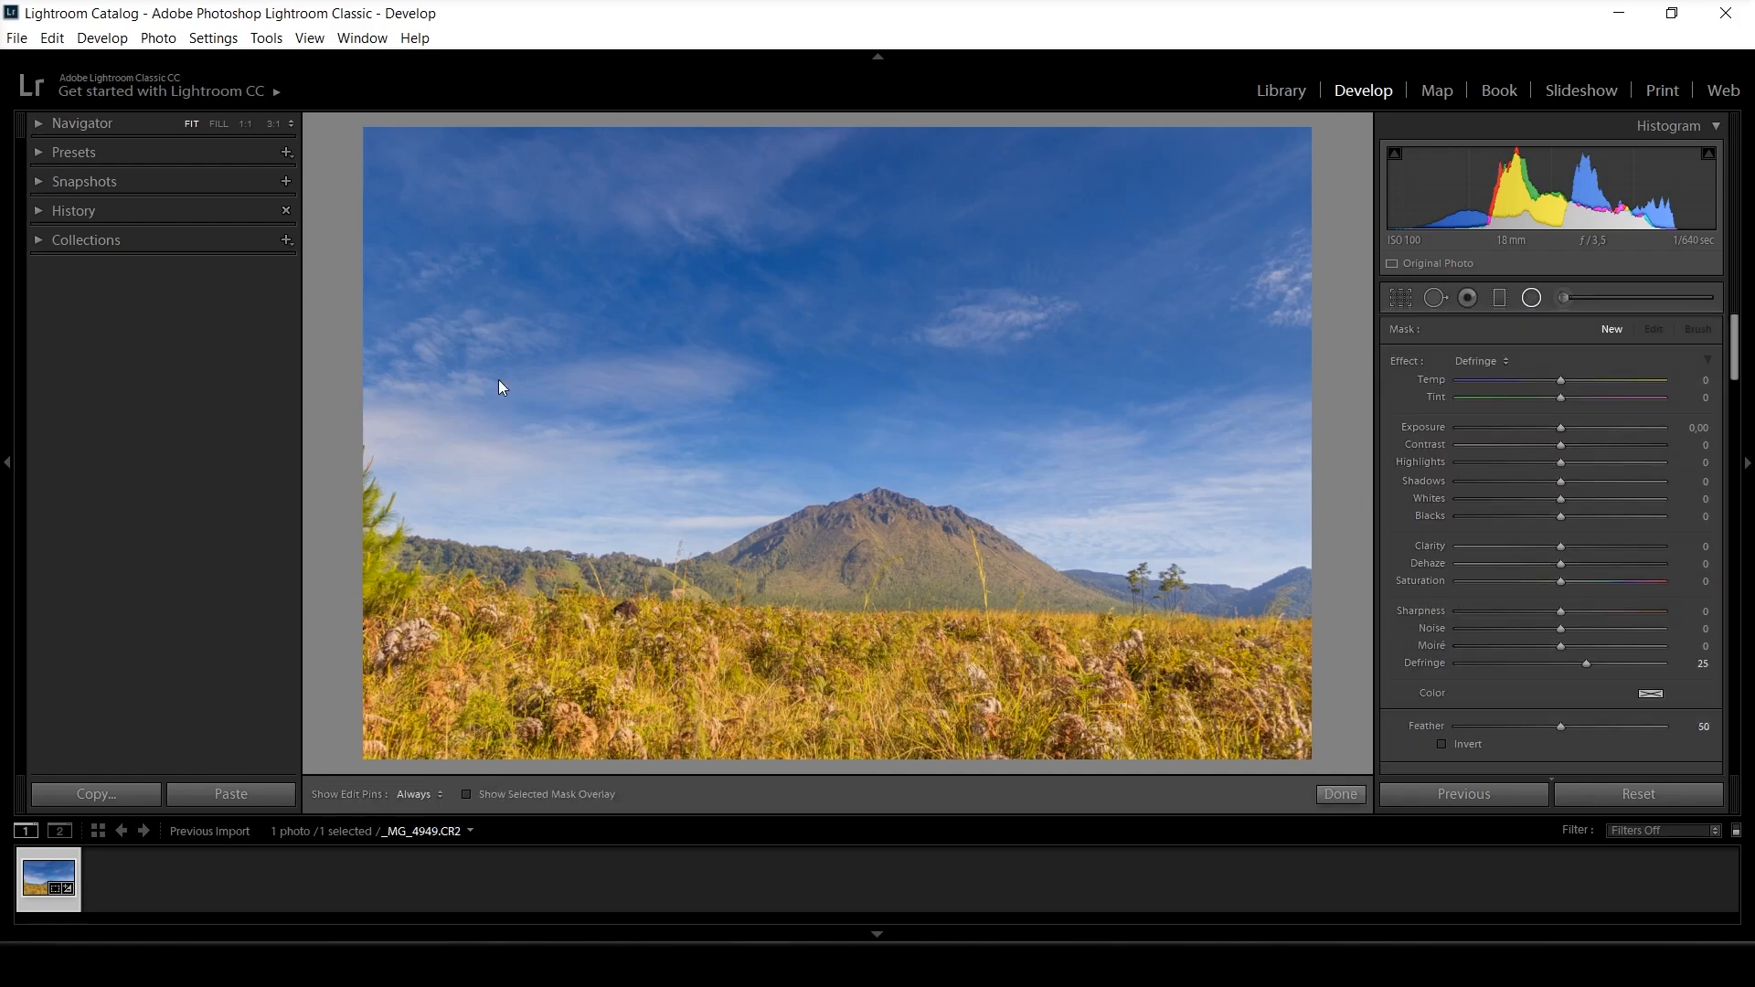
mouse_move(410, 442)
mouse_down()
mouse_move(576, 514)
mouse_move(442, 455)
mouse_move(511, 475)
mouse_up()
drag(672, 474, 734, 517)
drag(539, 485, 543, 493)
drag(1586, 663, 1560, 664)
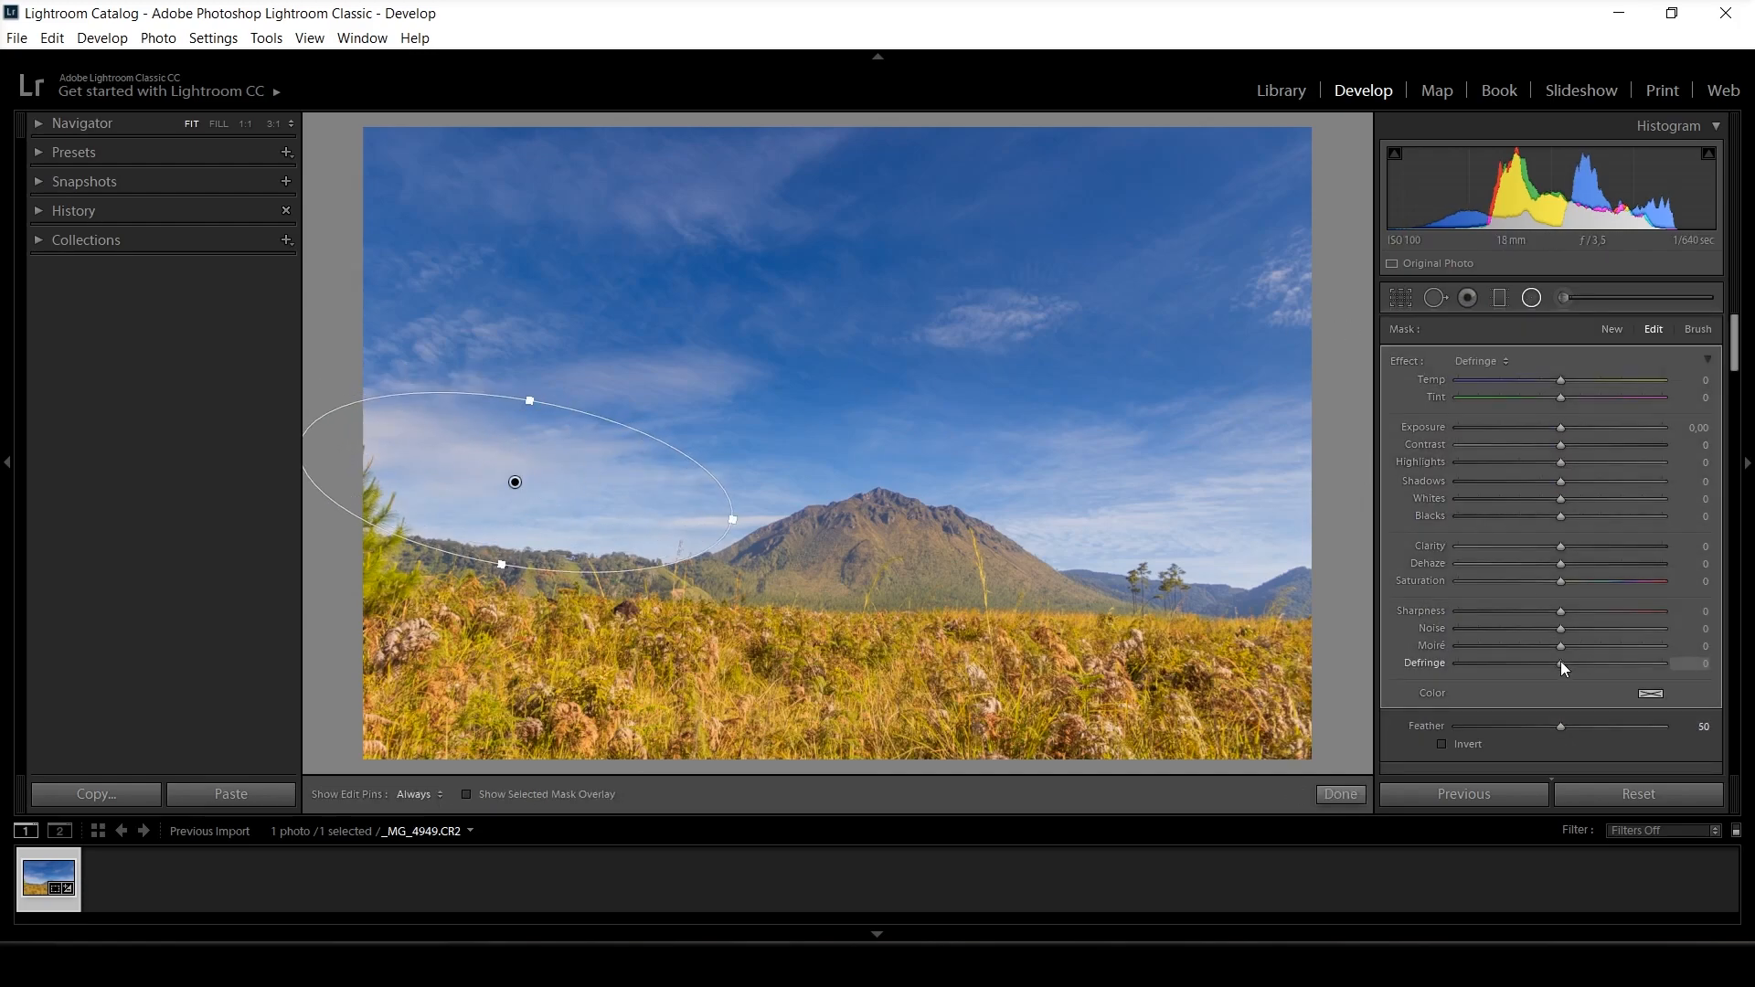
Give the radial filter a Luminance range mask, invert it while previewing the mask, and set its Feather to 44.
drag(1736, 365, 1738, 393)
click(1523, 558)
click(1523, 627)
click(1452, 588)
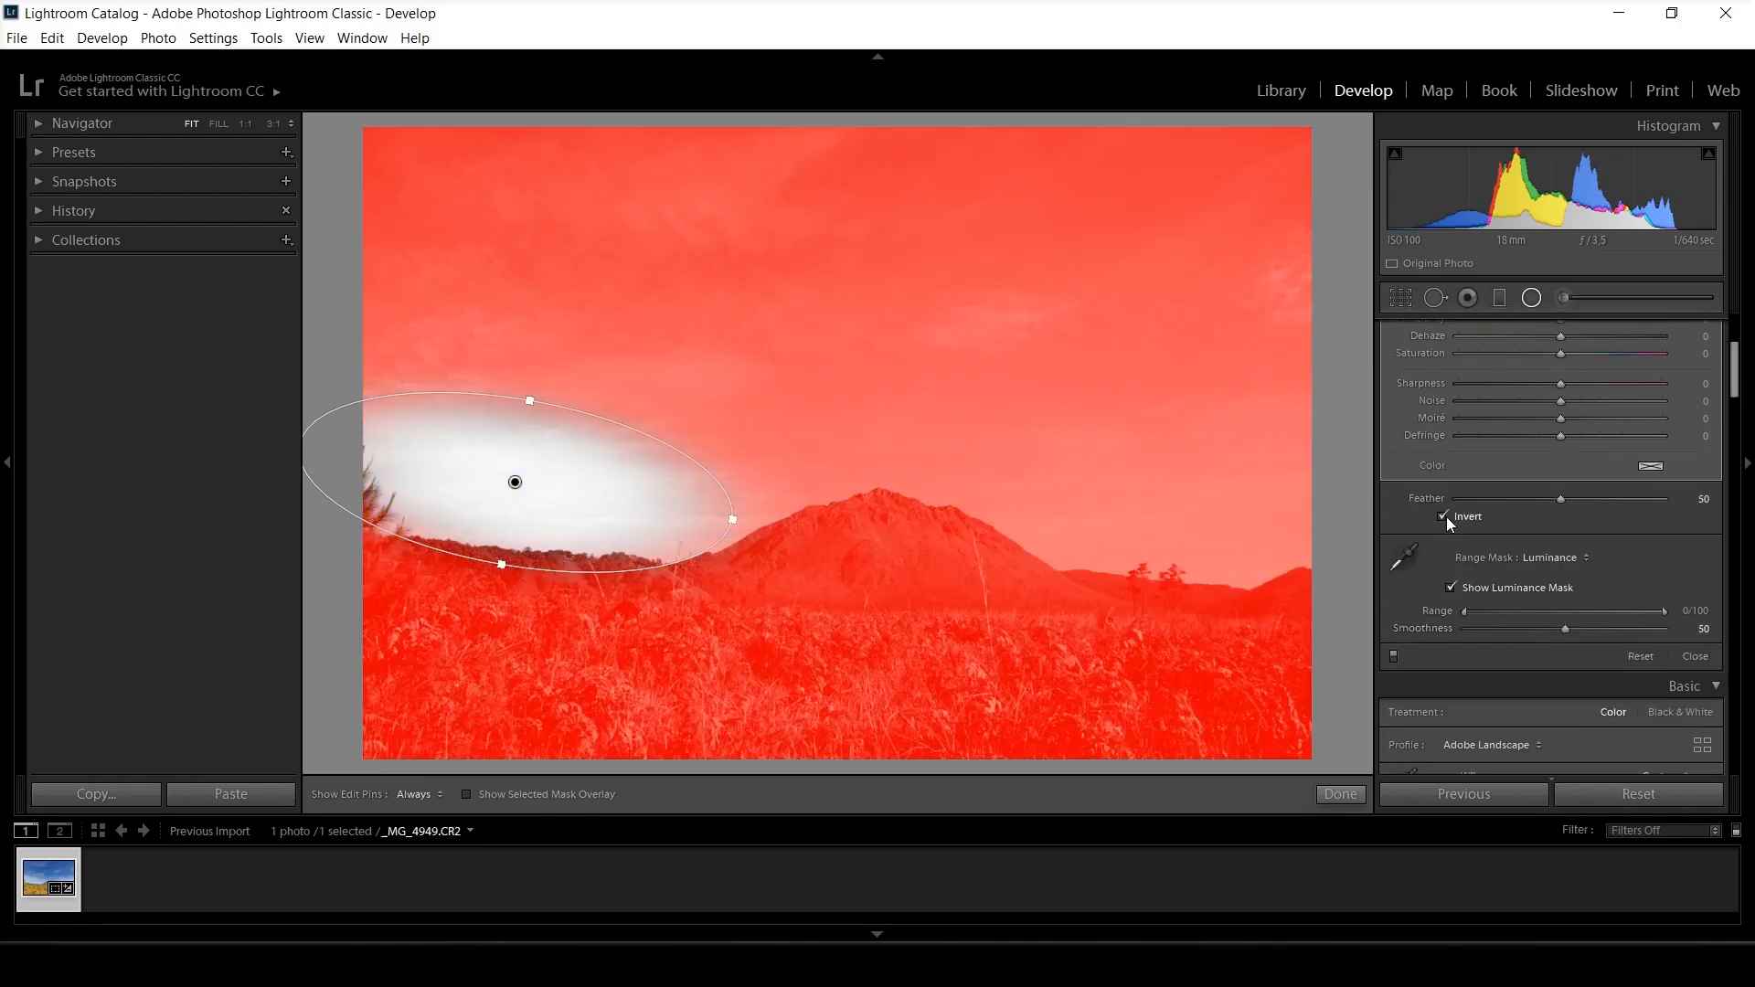
click(1443, 517)
drag(1560, 500, 1548, 501)
click(1464, 587)
Set the radial filter's Exposure to -0.54 and finish the filter.
drag(1736, 370, 1736, 341)
drag(1560, 428, 1547, 427)
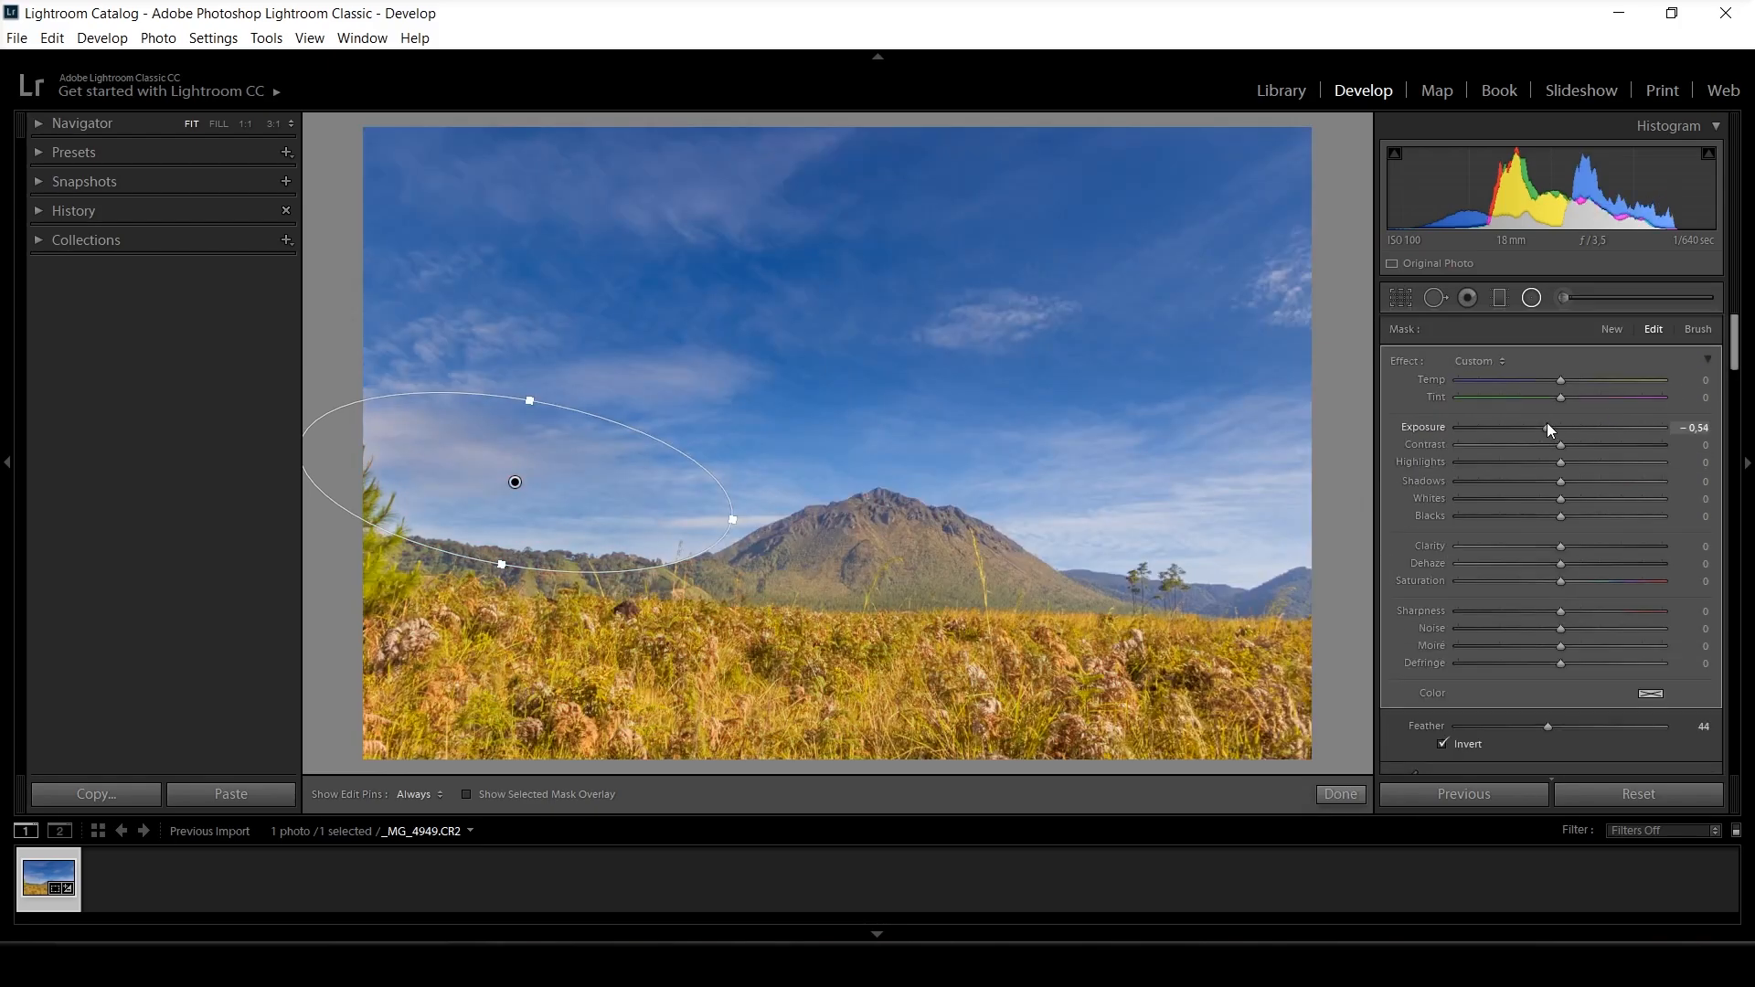
click(1335, 796)
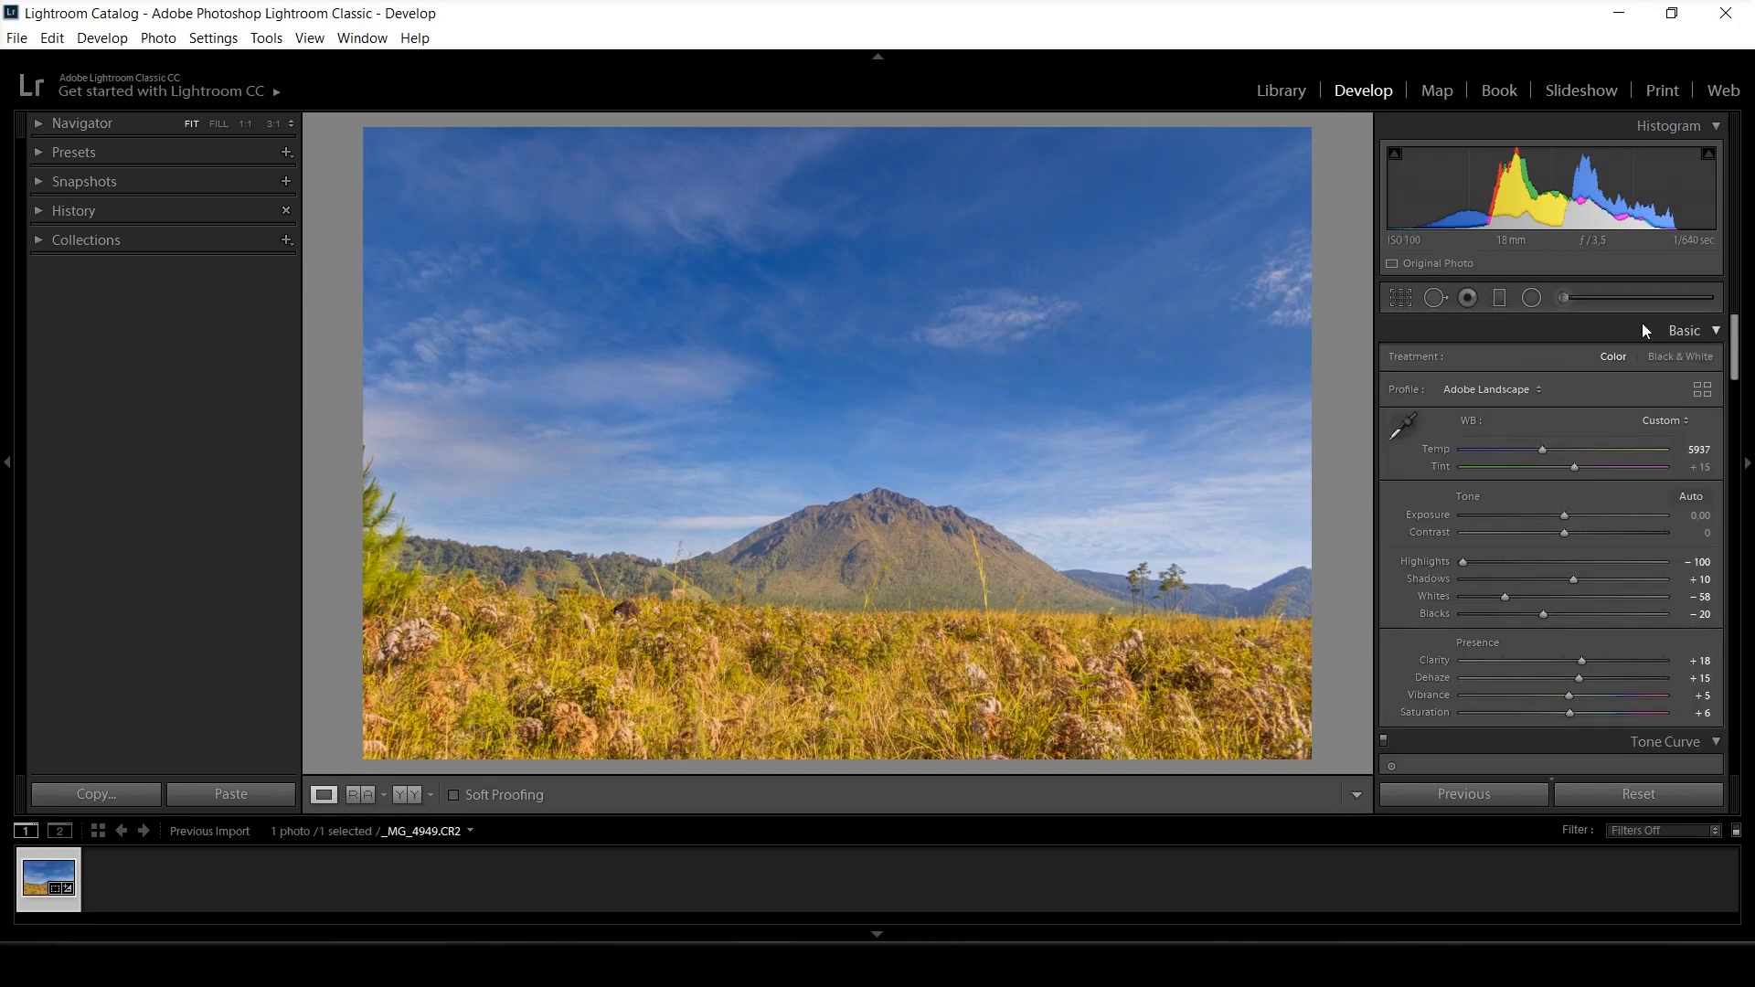
Add highlight, midtone and shadow points to the Green channel tone curve and lift the shadow point slightly above the diagonal.
drag(1738, 369, 1740, 402)
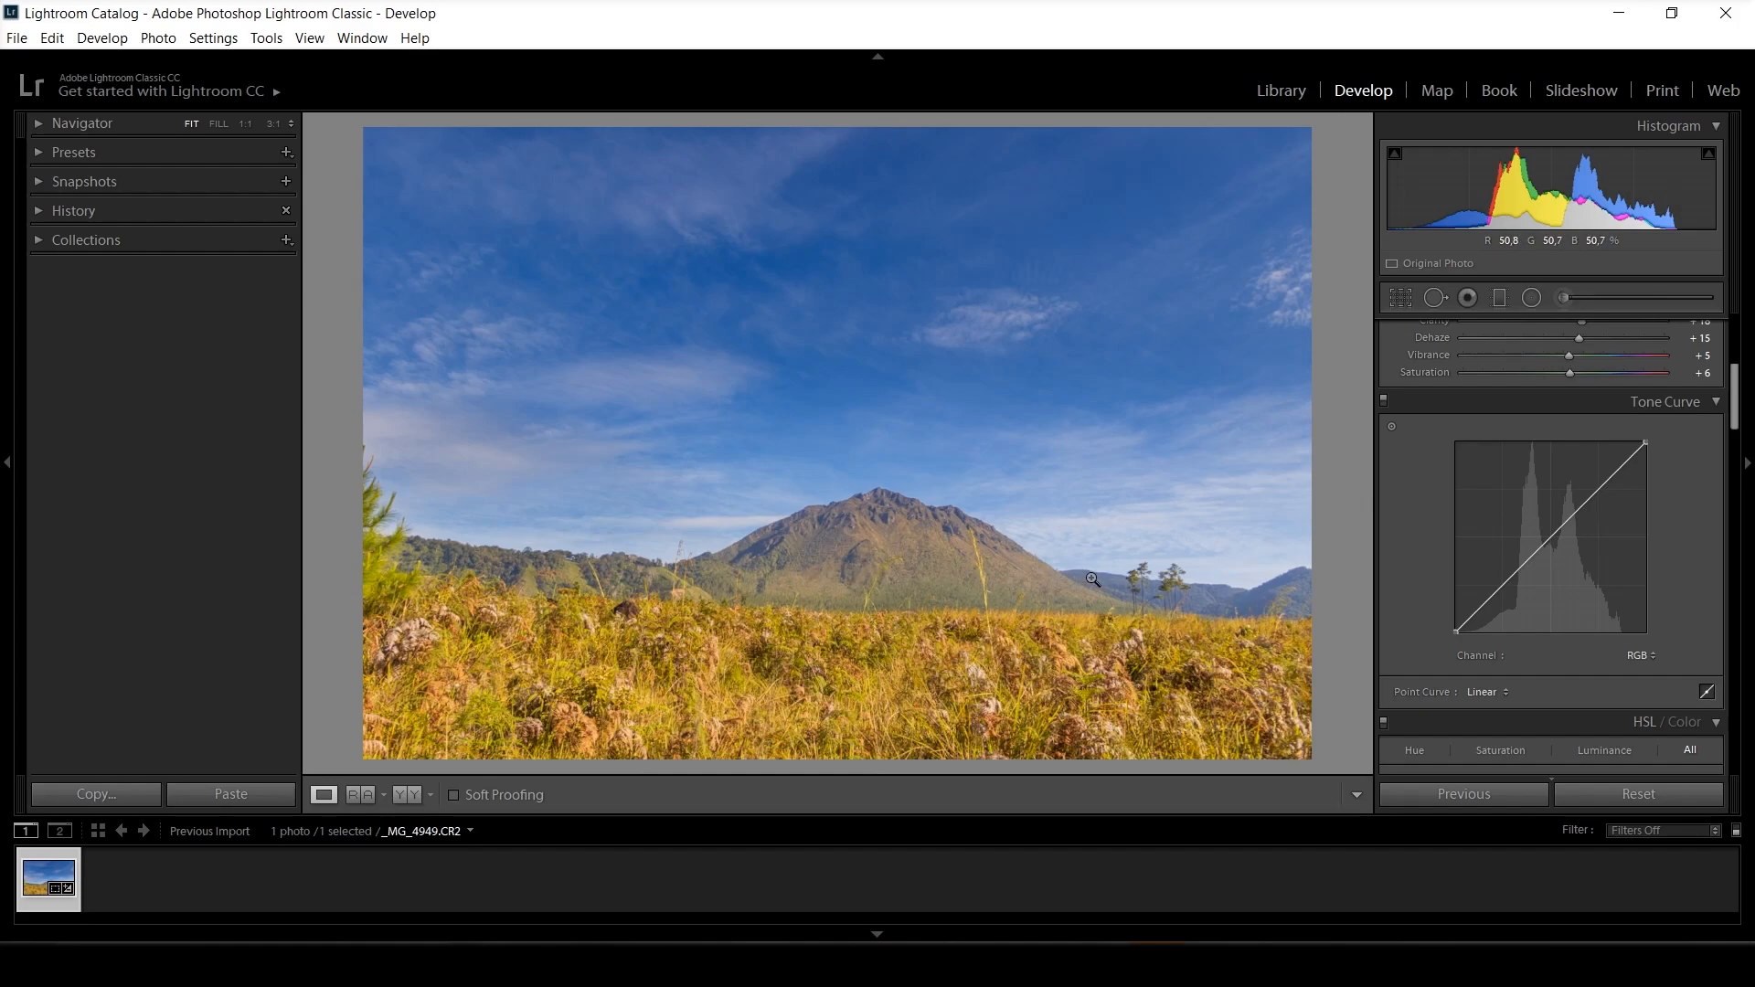
click(1639, 655)
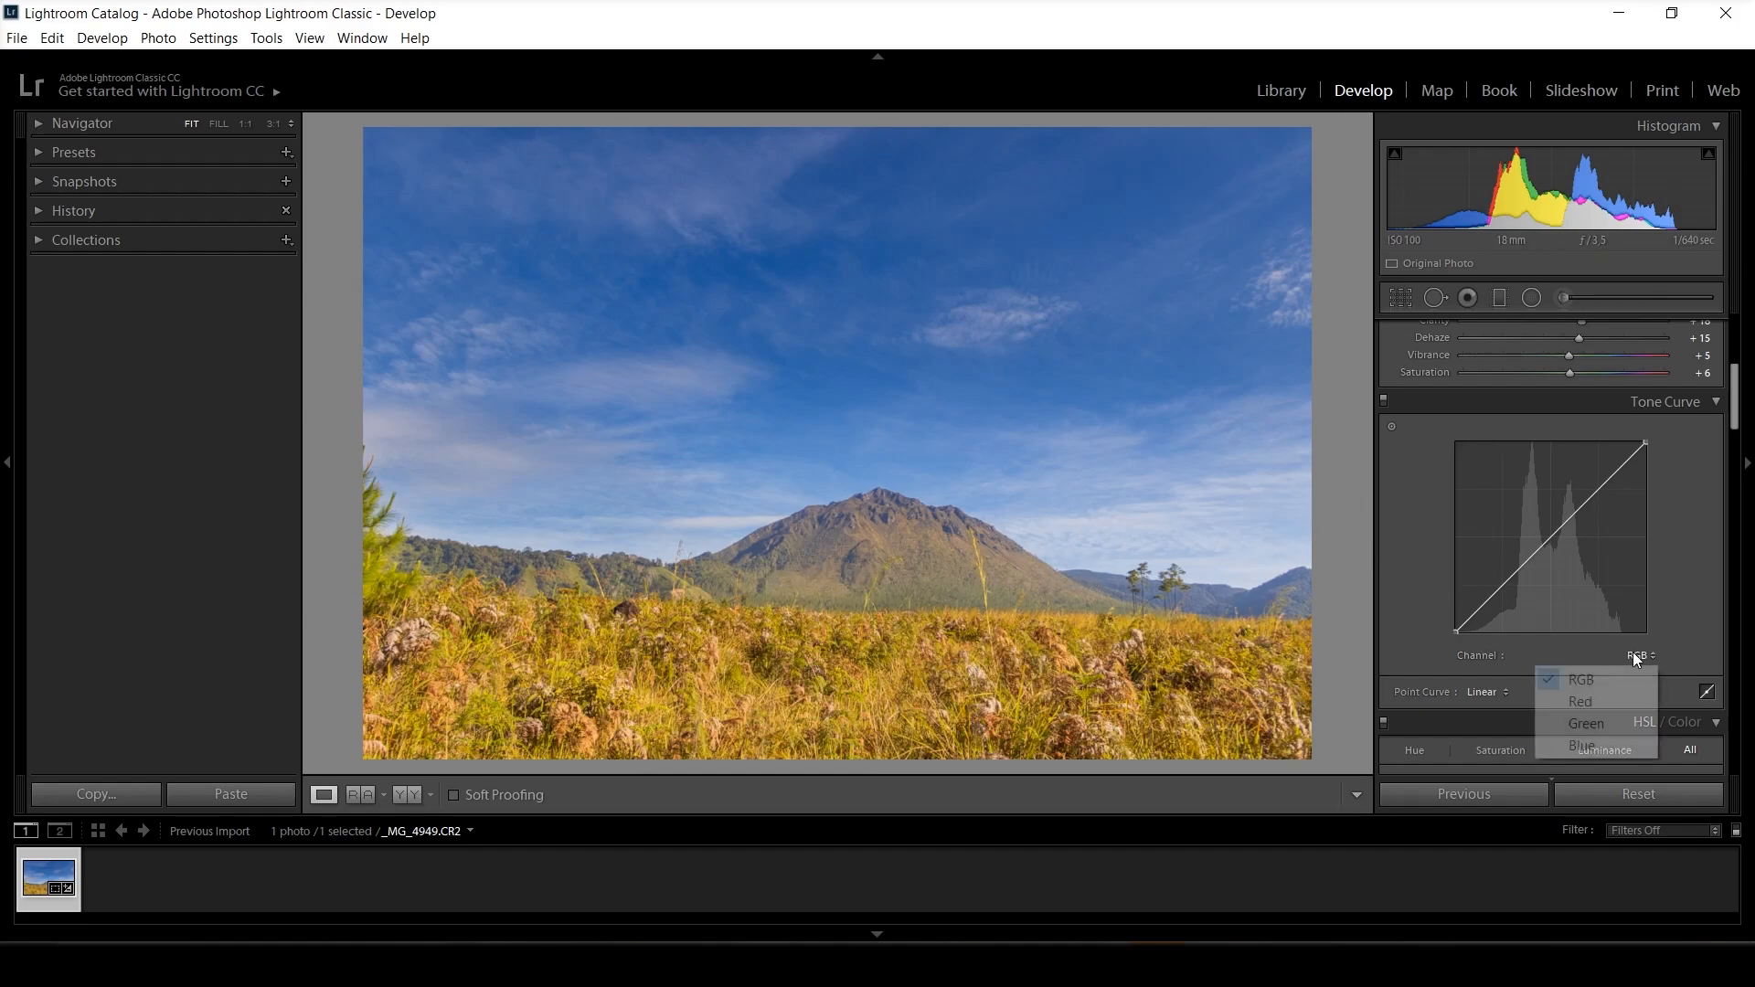
click(1603, 719)
click(1600, 490)
click(1549, 535)
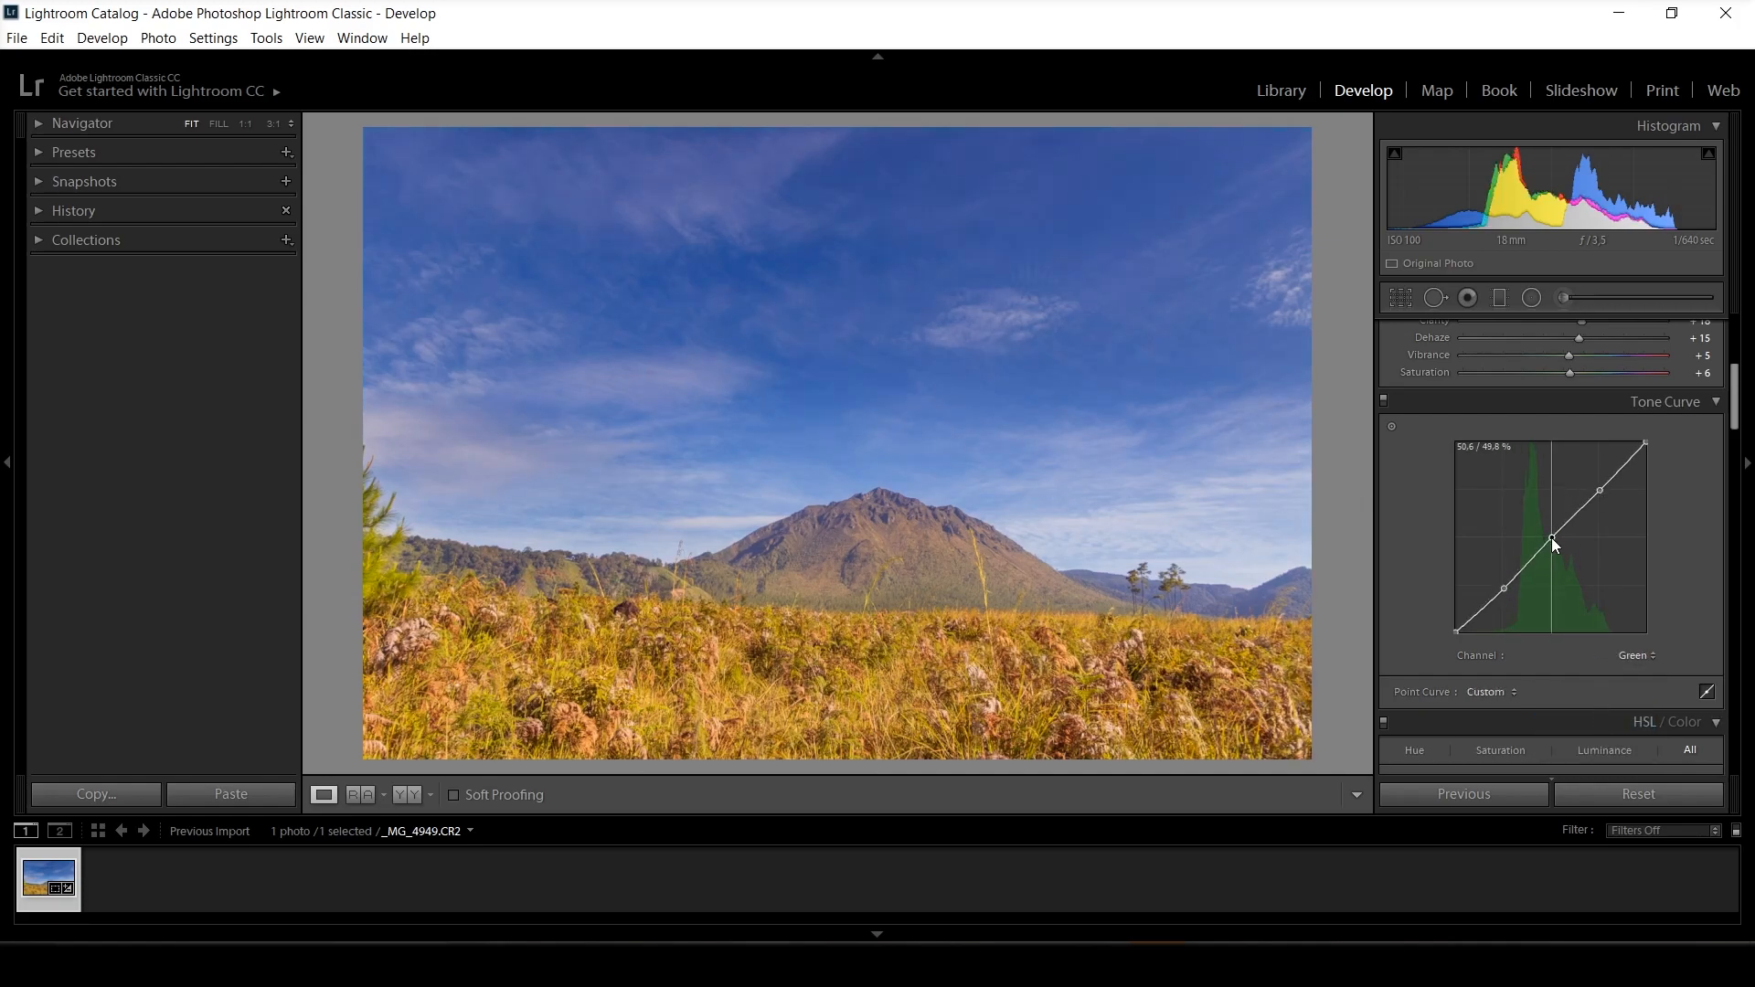
click(1500, 582)
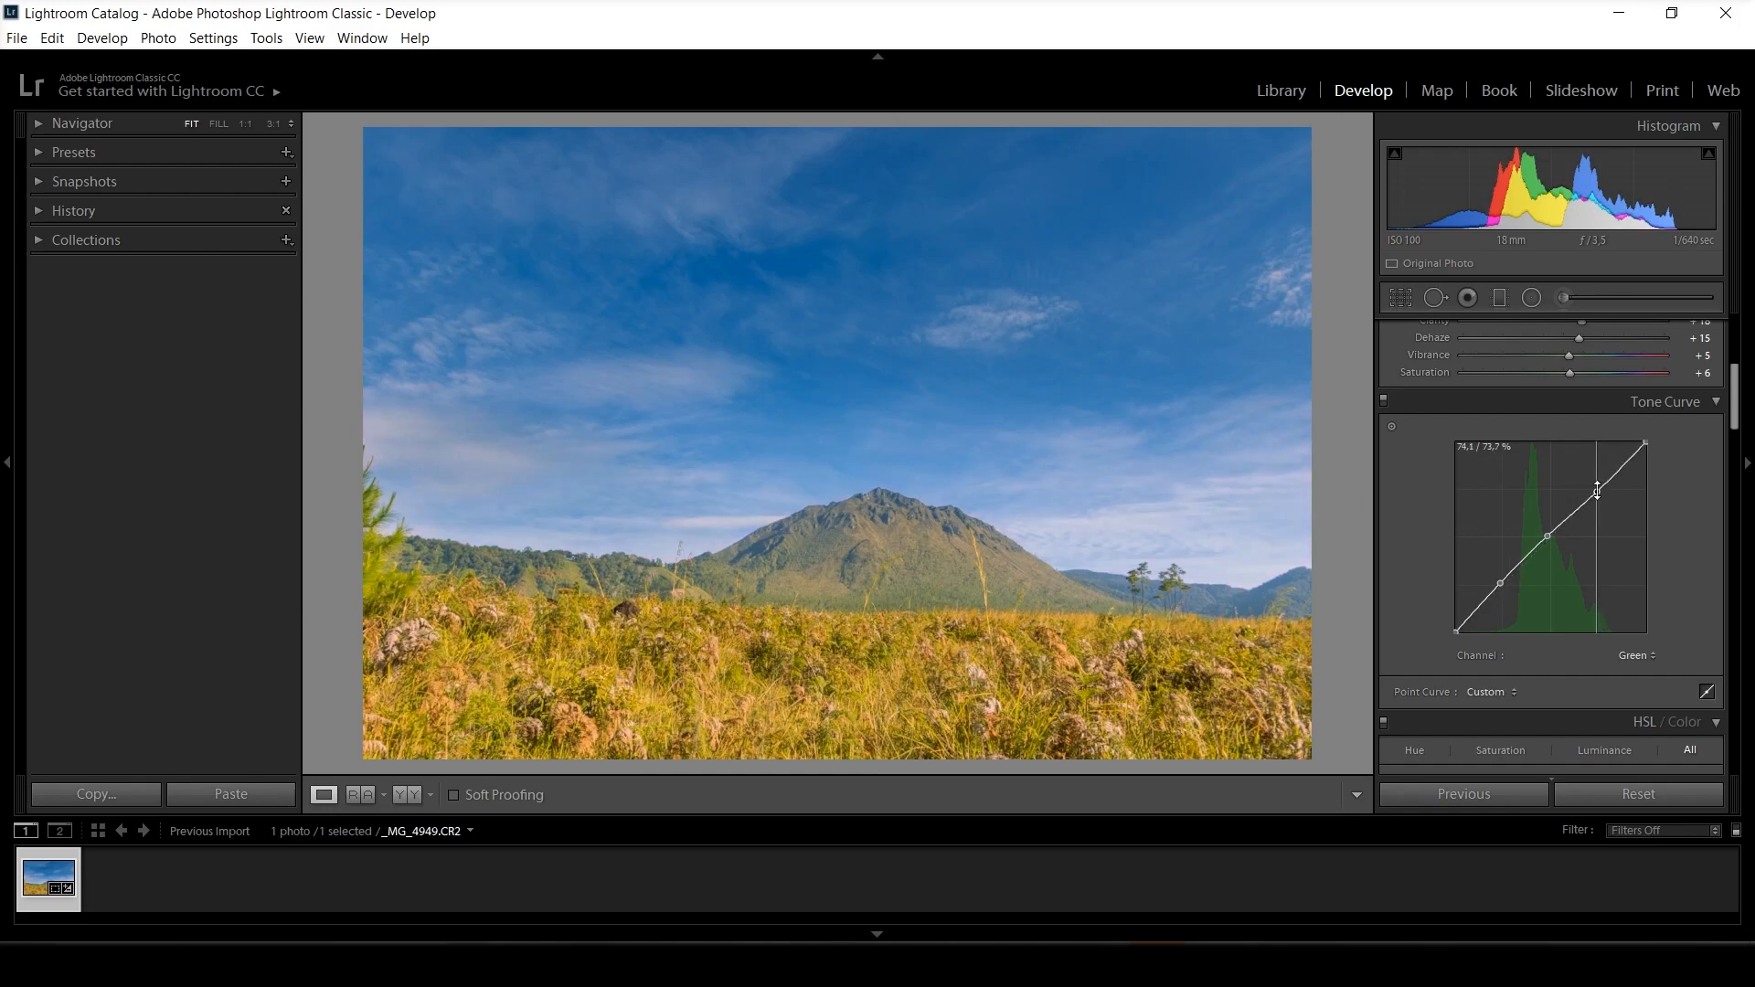
Pull the white point of the Blue channel tone curve slightly inward along the upper edge to strengthen the blues.
click(1630, 655)
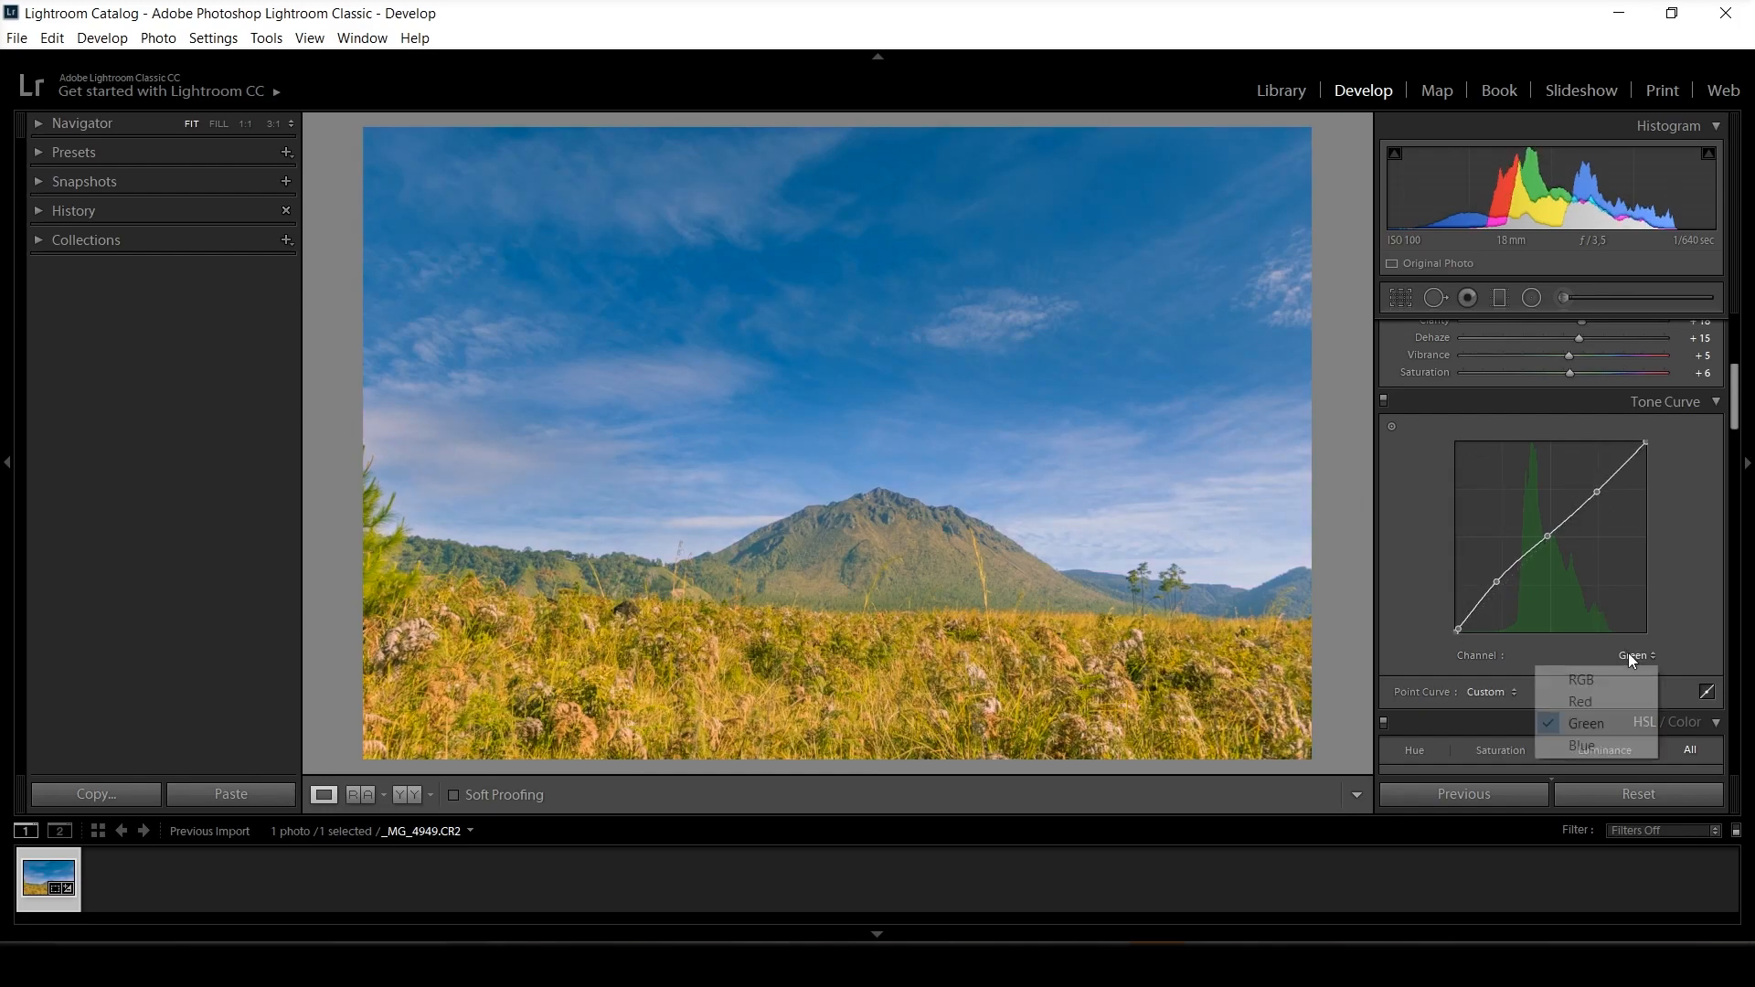
click(1595, 743)
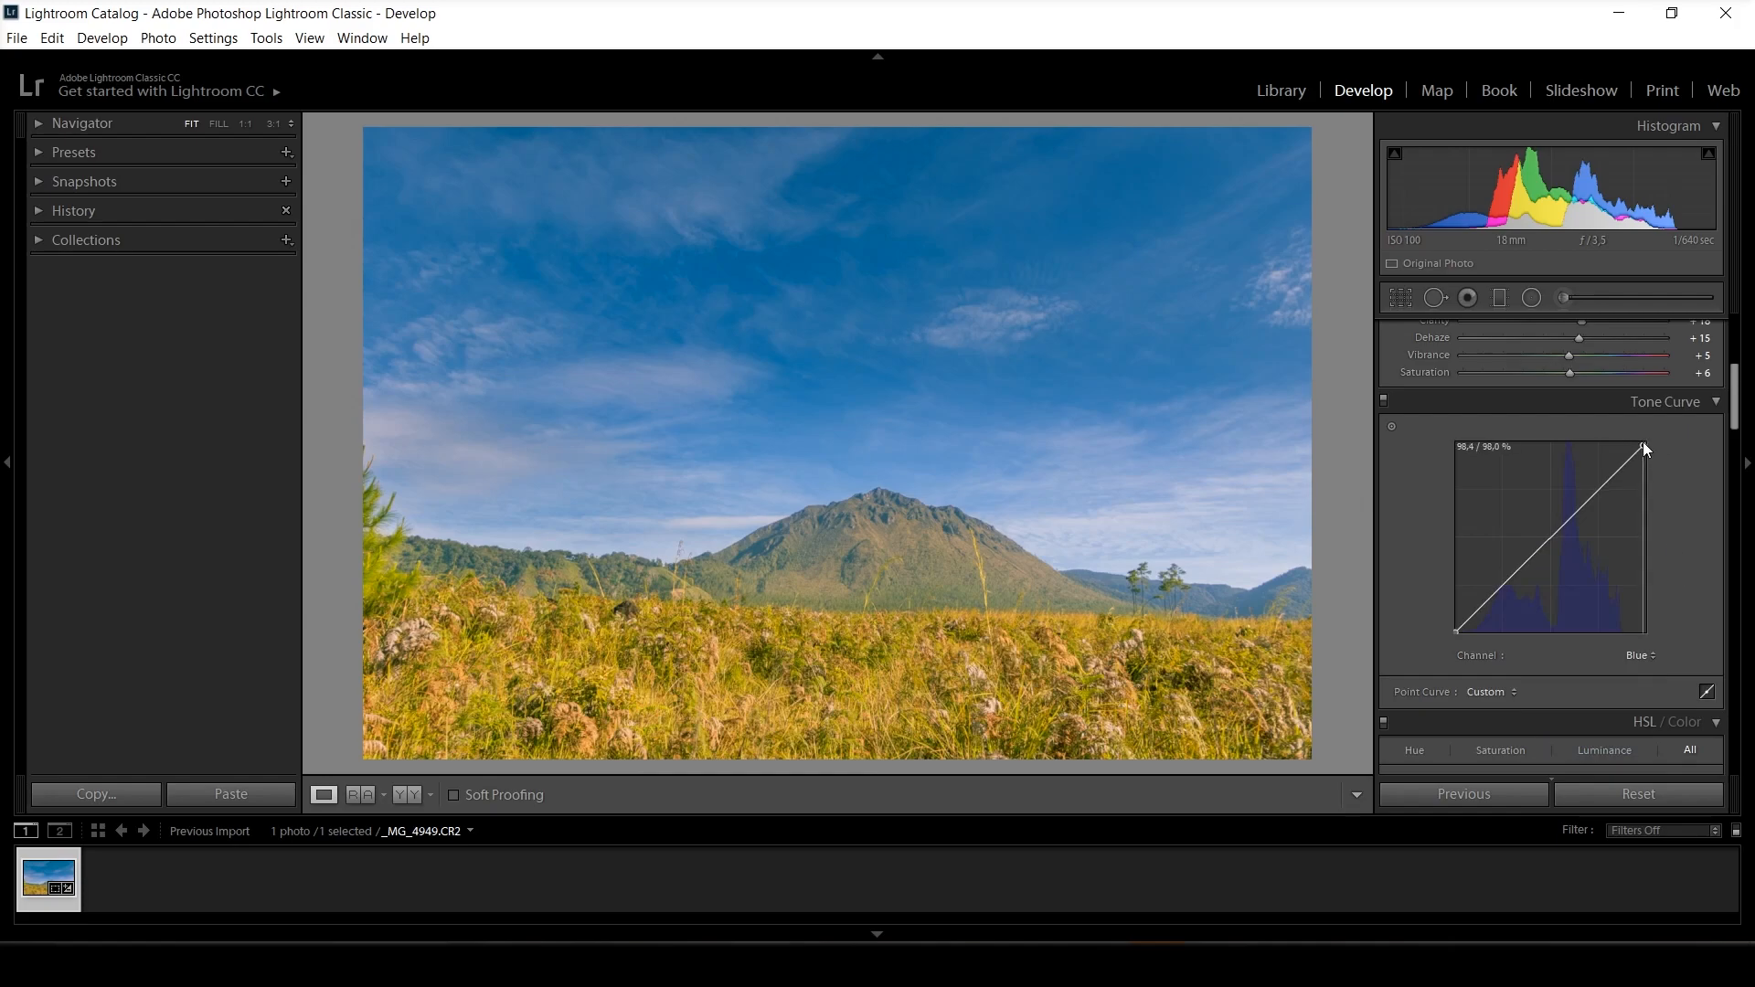
drag(1643, 443, 1632, 443)
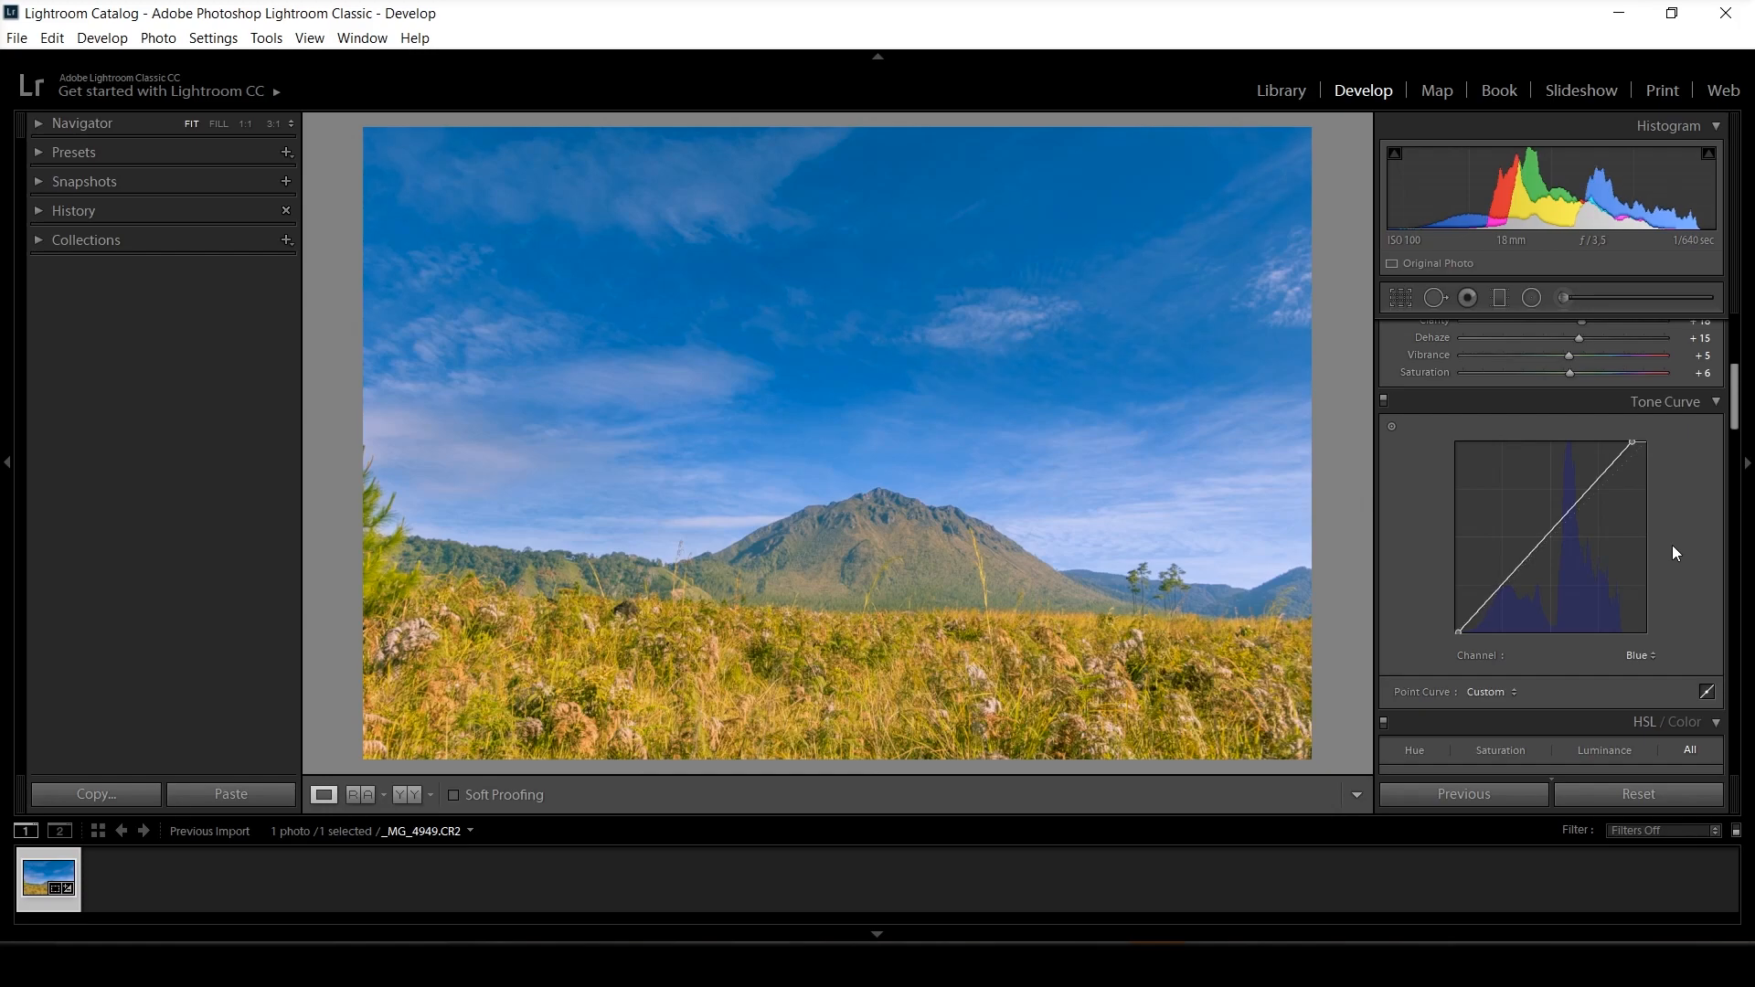
Shift the HSL hues, setting Orange to -27, Green to +14 and Aqua to +26.
drag(1729, 422, 1745, 484)
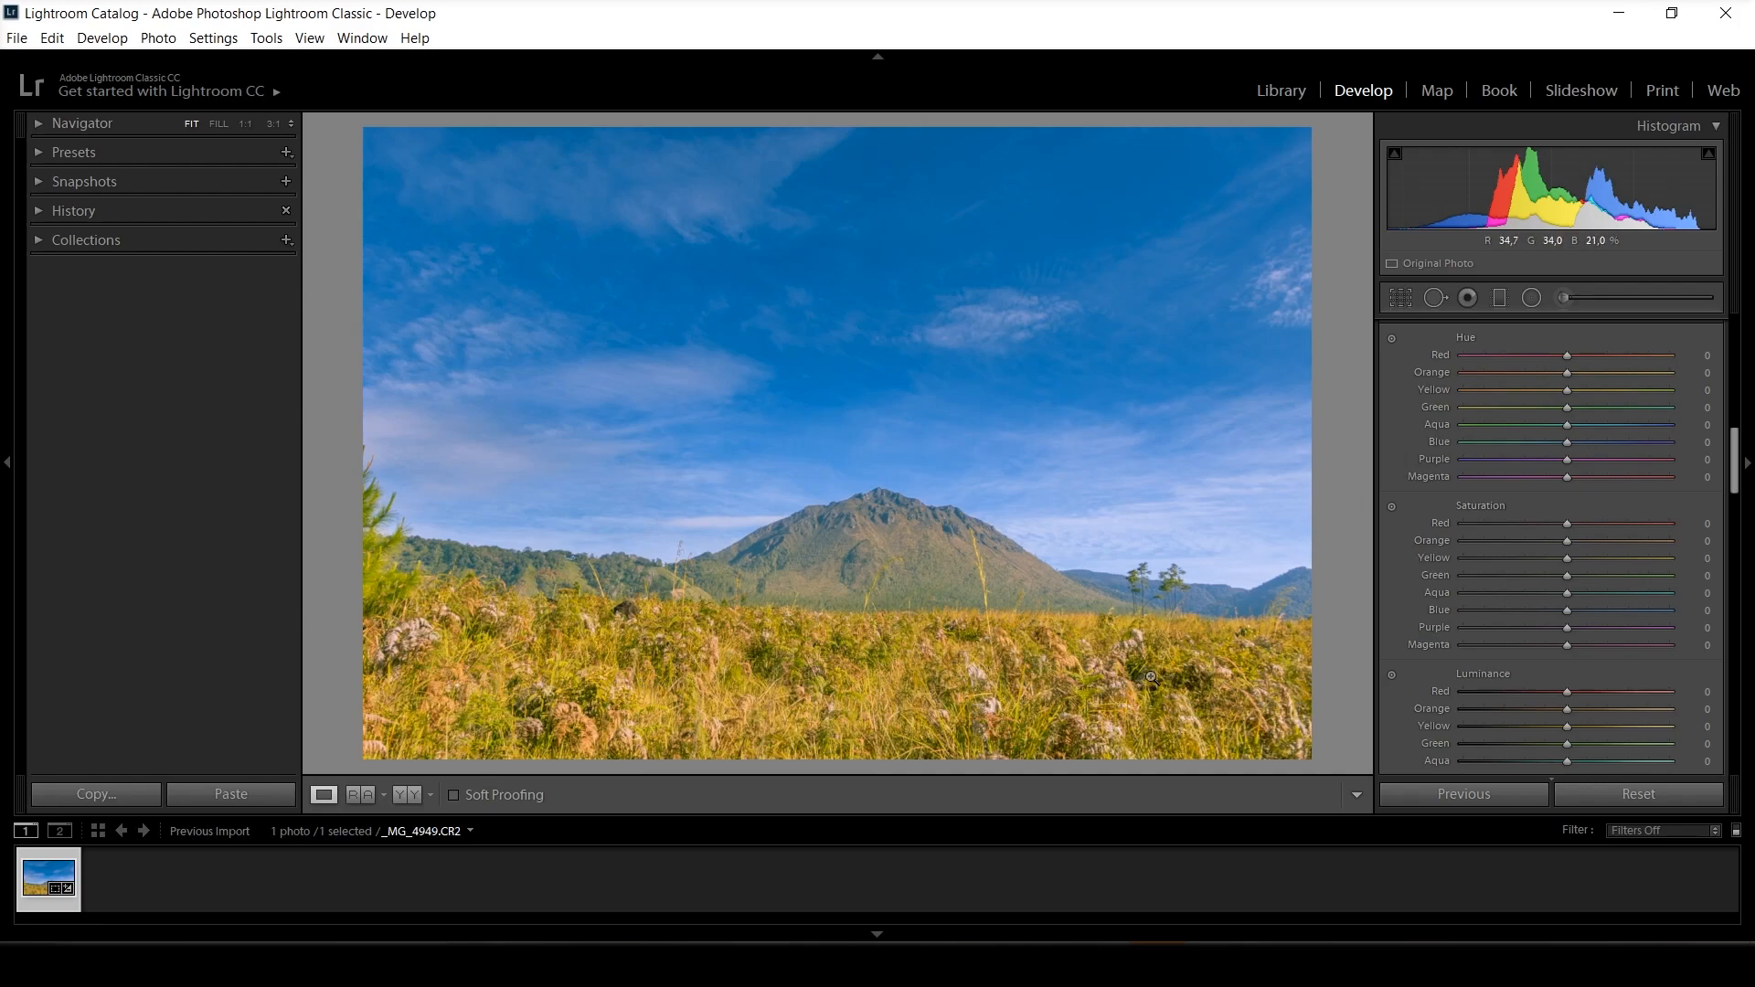
drag(1565, 373, 1539, 373)
drag(1567, 407, 1582, 413)
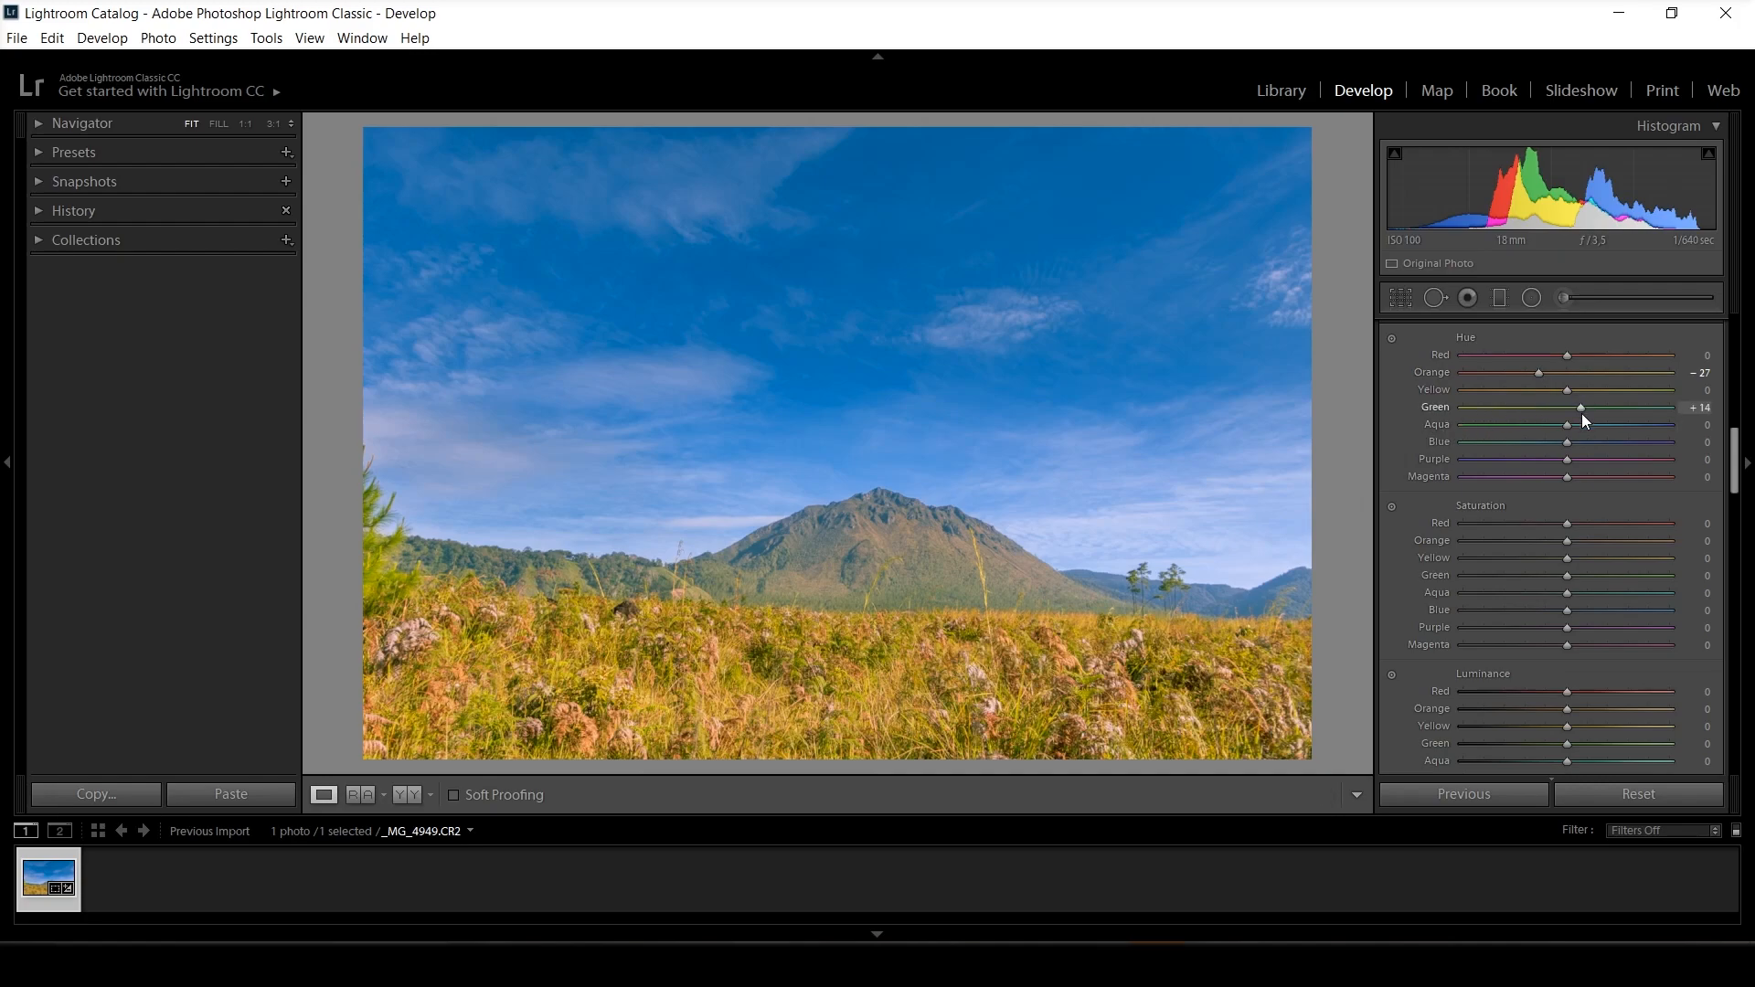
drag(1562, 426, 1592, 426)
Set the HSL saturation to Orange -49, Yellow -17 and Green +14, and the Blue luminance to -12.
mouse_move(1570, 575)
mouse_down()
mouse_move(1594, 575)
mouse_move(1518, 540)
mouse_move(1549, 560)
mouse_up()
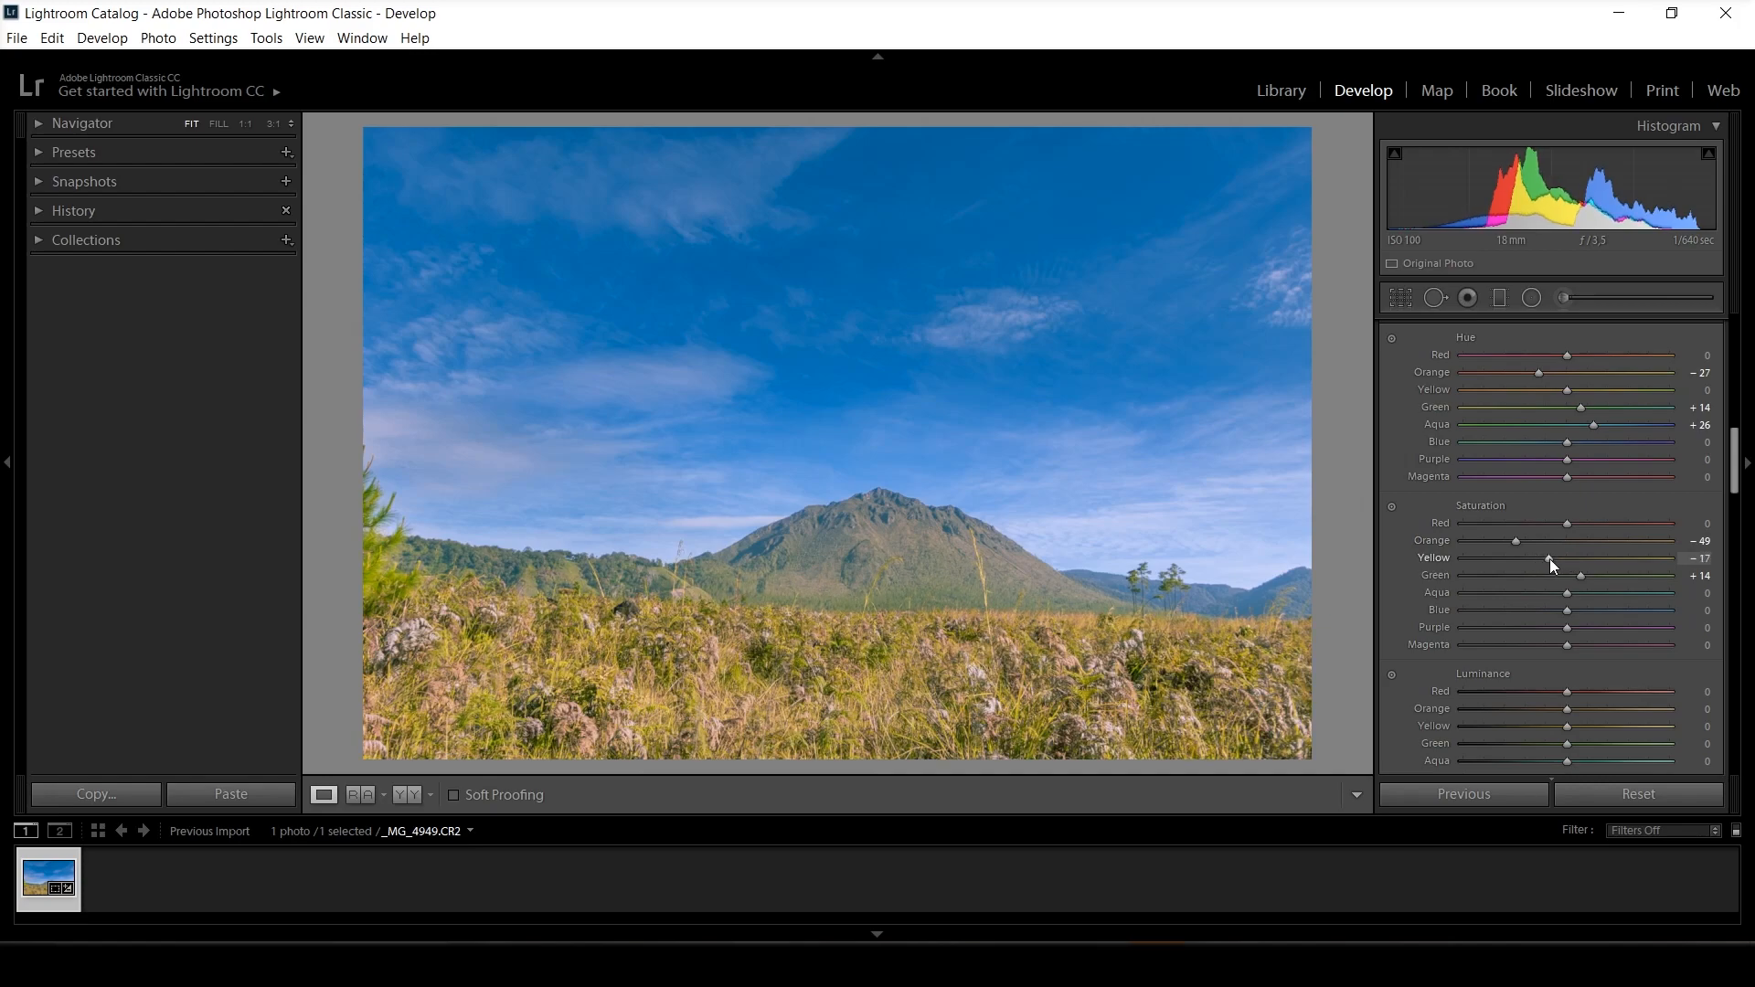
scroll(1573, 567, down, 3)
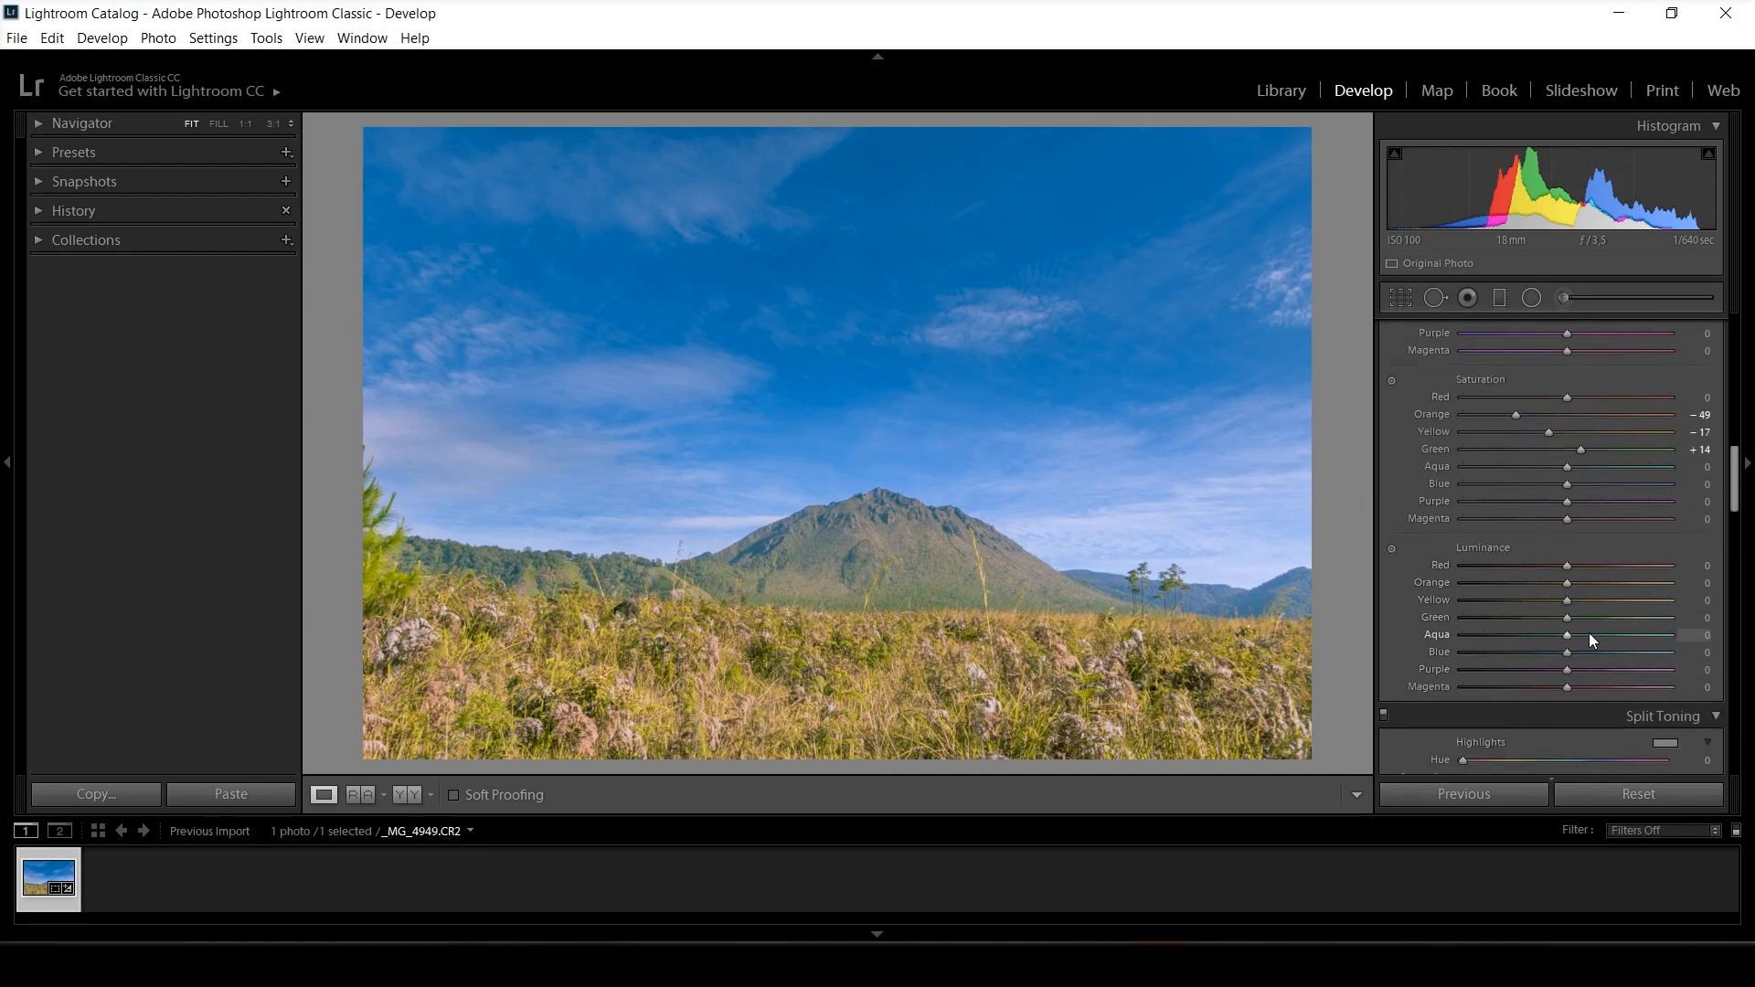
mouse_move(1568, 651)
mouse_down()
mouse_move(1638, 642)
mouse_move(1552, 651)
mouse_up()
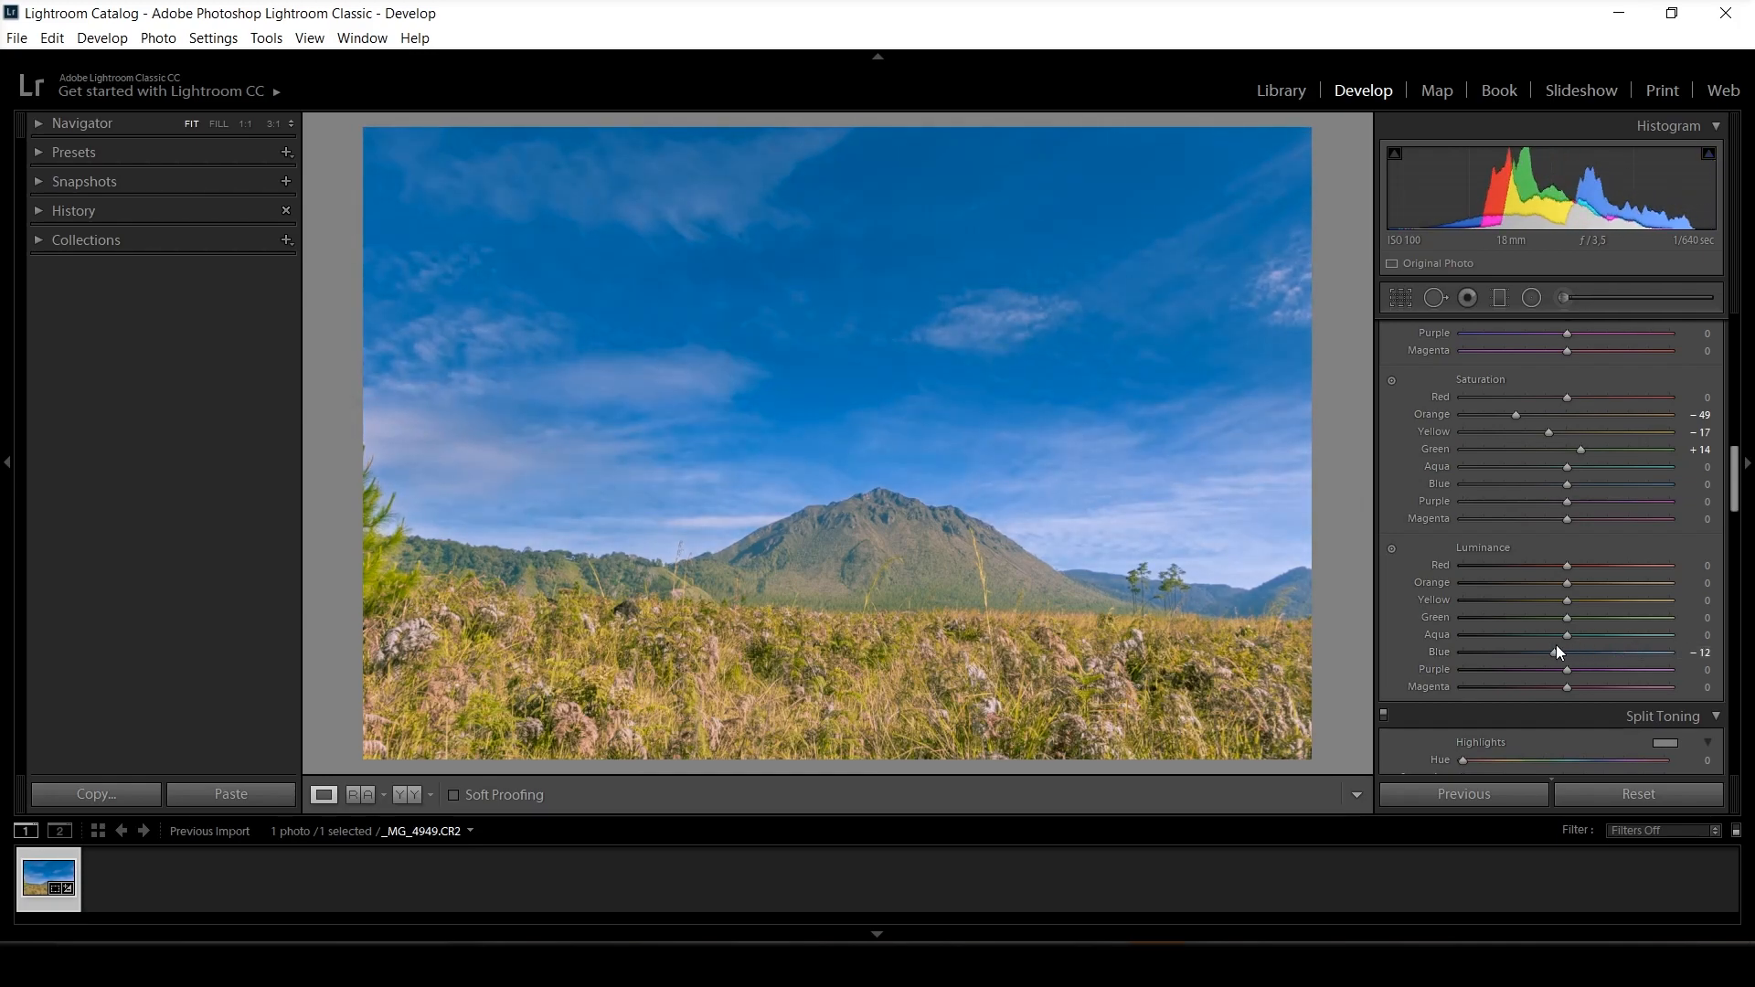
drag(1567, 599, 1565, 600)
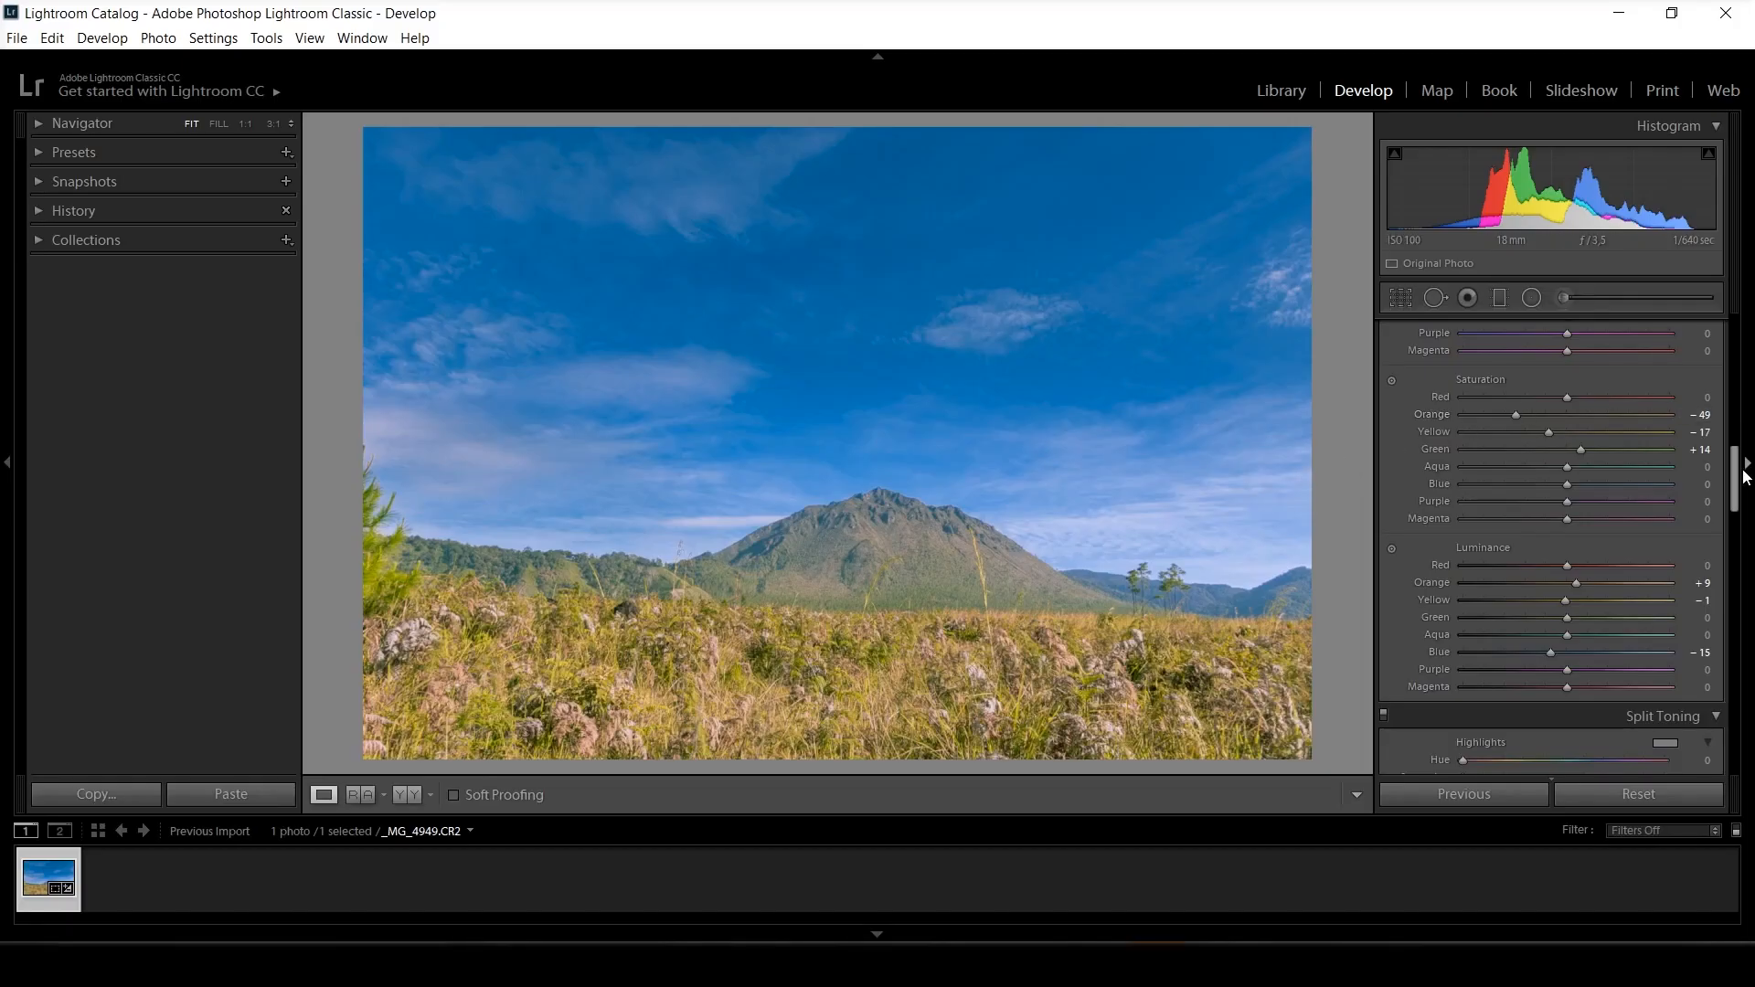
Adjust the hue and saturation of the Blue Primary and Green Primary in the camera calibration.
drag(1736, 478, 1731, 759)
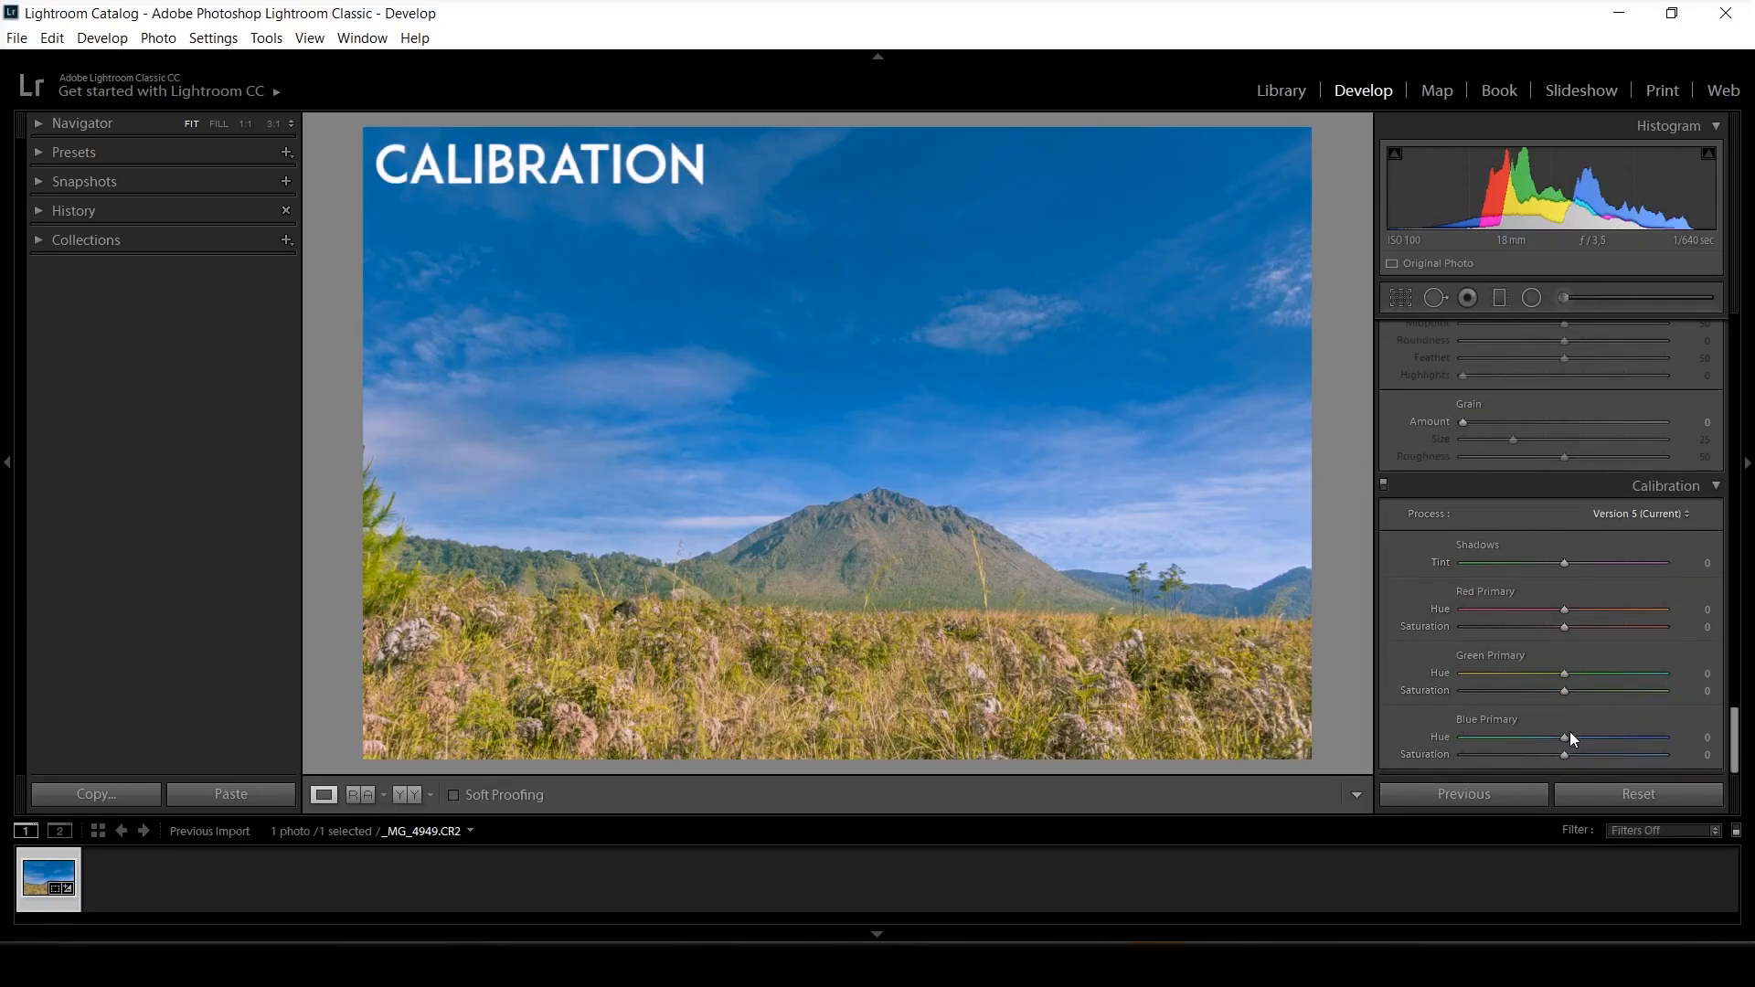
mouse_move(1565, 737)
mouse_down()
mouse_move(1451, 736)
mouse_move(1677, 743)
mouse_move(1531, 736)
mouse_move(1589, 734)
mouse_move(1543, 733)
mouse_move(1566, 754)
mouse_up()
mouse_move(1565, 674)
mouse_down()
mouse_move(1600, 674)
mouse_move(1483, 674)
mouse_move(1585, 690)
mouse_up()
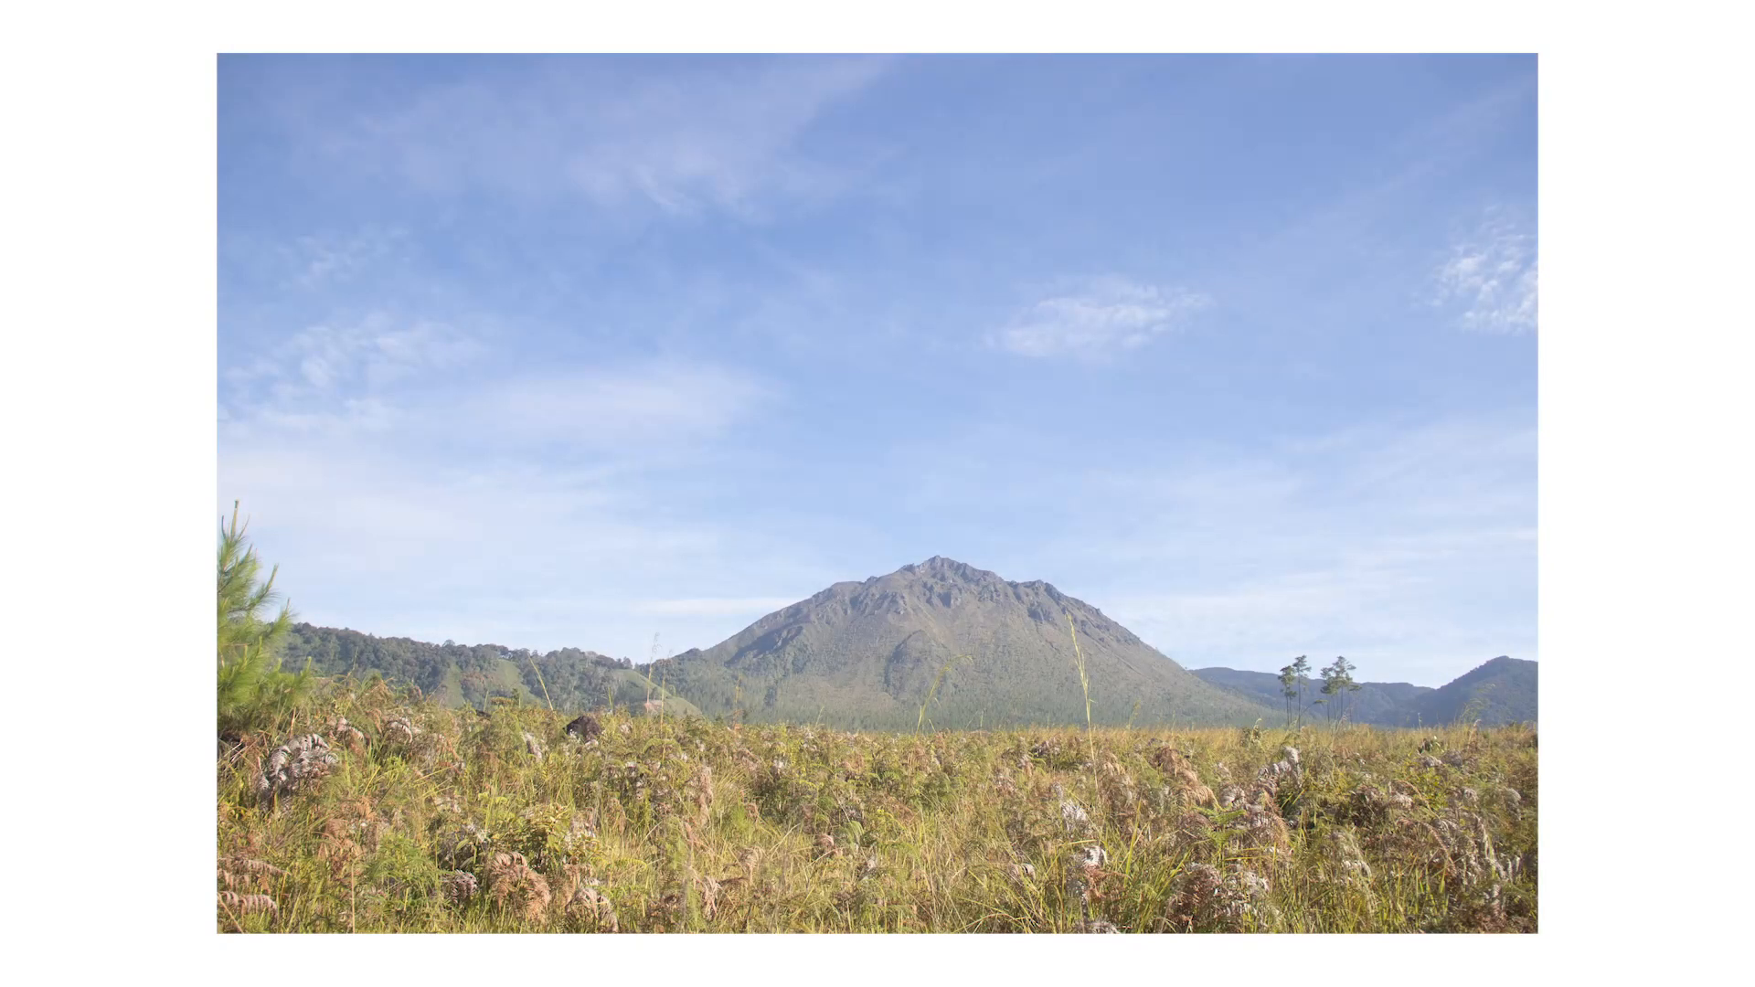